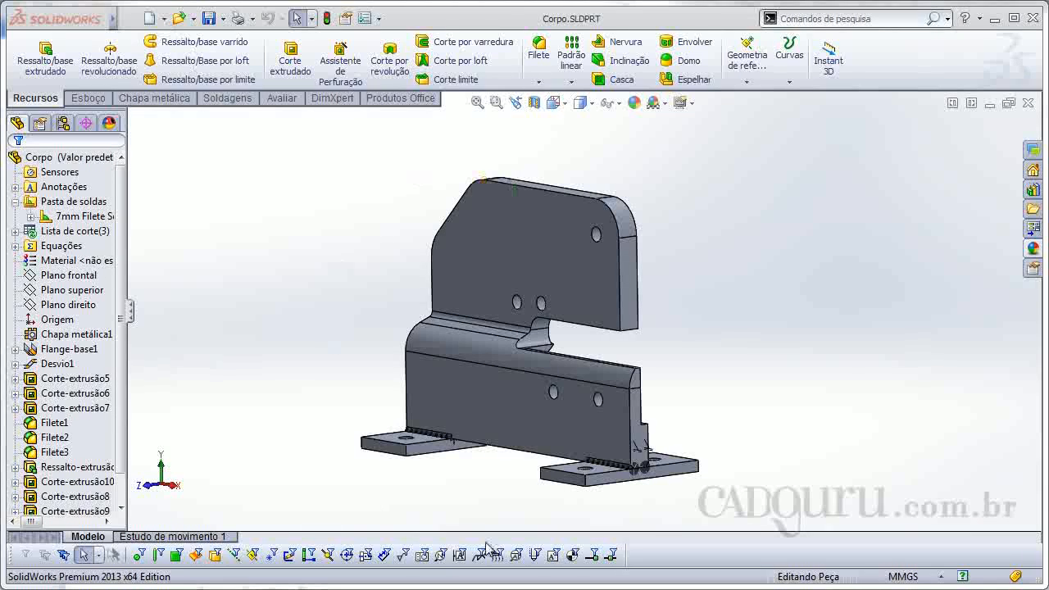
Step: Create a new assembly from the open Corpo part and place Corpo at the assembly origin
{"action": "left_click", "coordinate": [164, 18]}
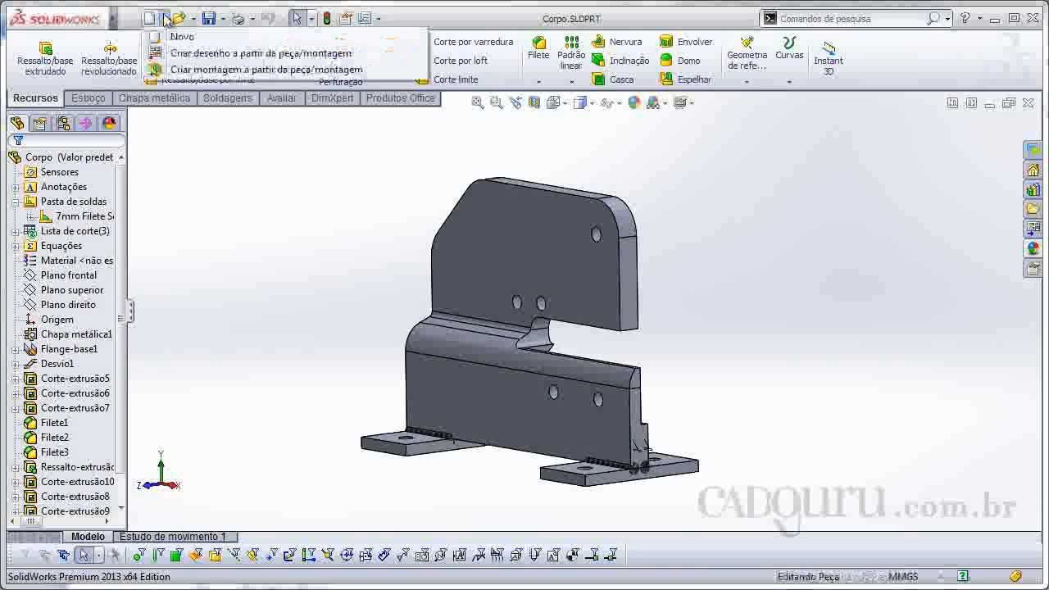
{"action": "left_click", "coordinate": [326, 71]}
{"action": "double_click", "coordinate": [324, 302]}
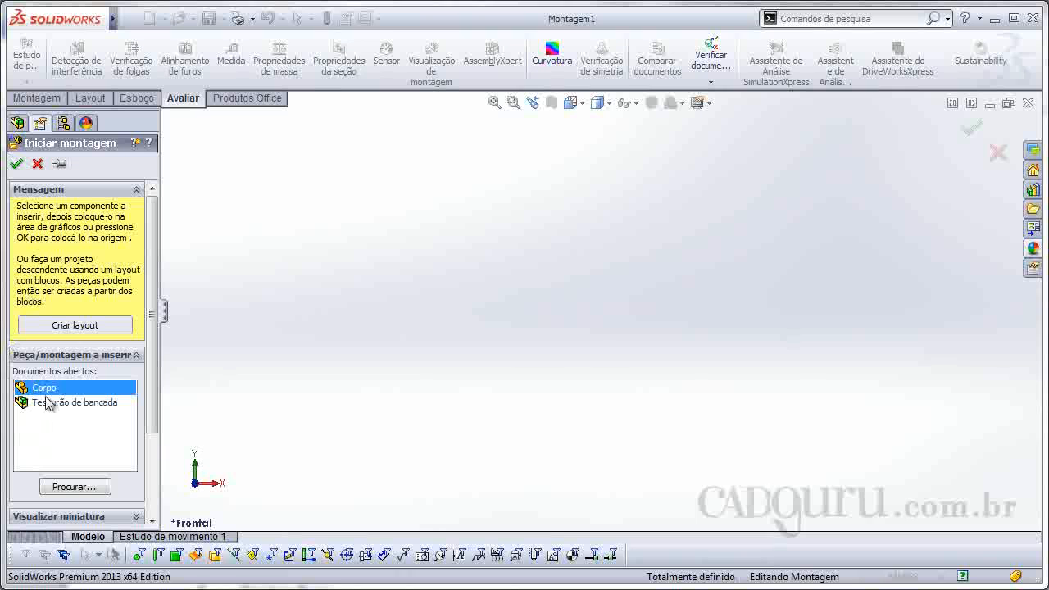
{"action": "left_click", "coordinate": [16, 166]}
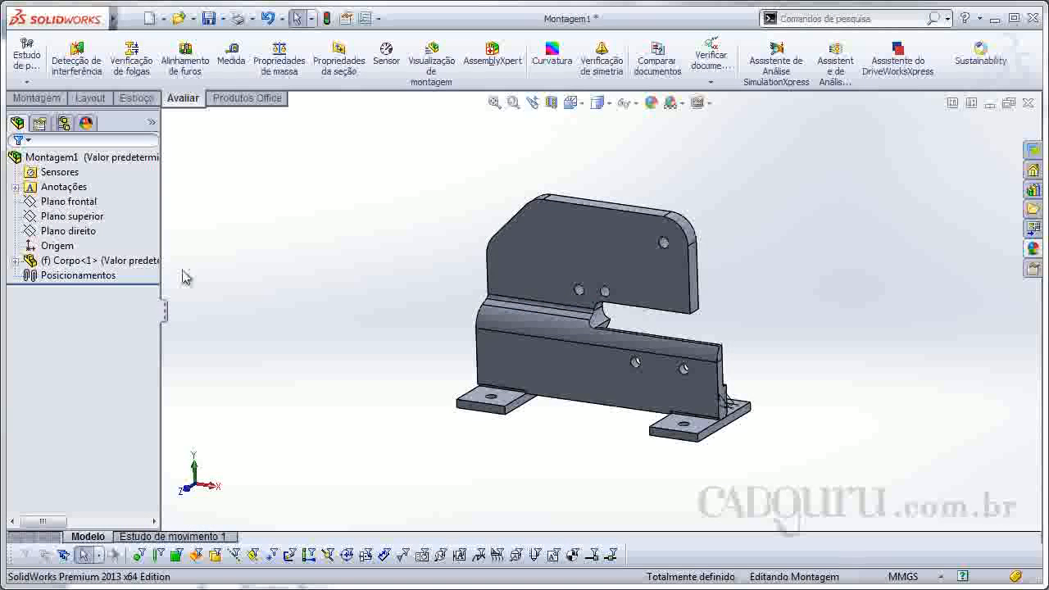
Step: Try to move the Corpo body and select the assembly origin to check how the component is fixed
{"action": "left_click_drag", "start_coordinate": [532, 275], "coordinate": [553, 341]}
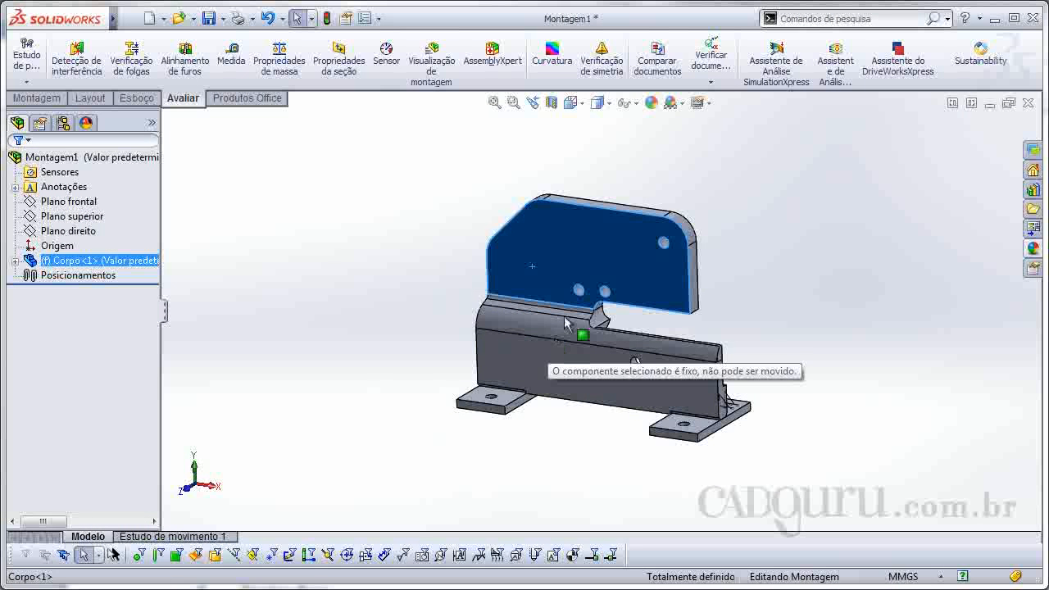
{"action": "left_click", "coordinate": [83, 249]}
{"action": "middle_click_drag", "start_coordinate": [328, 315], "coordinate": [476, 319]}
{"action": "left_click_drag", "start_coordinate": [531, 280], "coordinate": [538, 318]}
{"action": "left_click", "coordinate": [697, 246]}
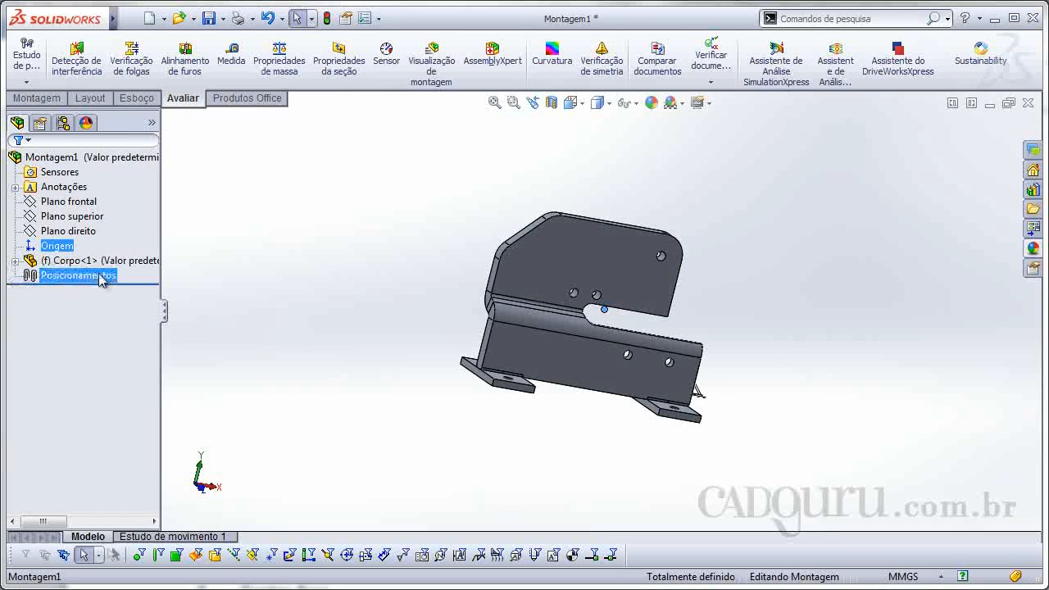
{"action": "left_click", "coordinate": [784, 288]}
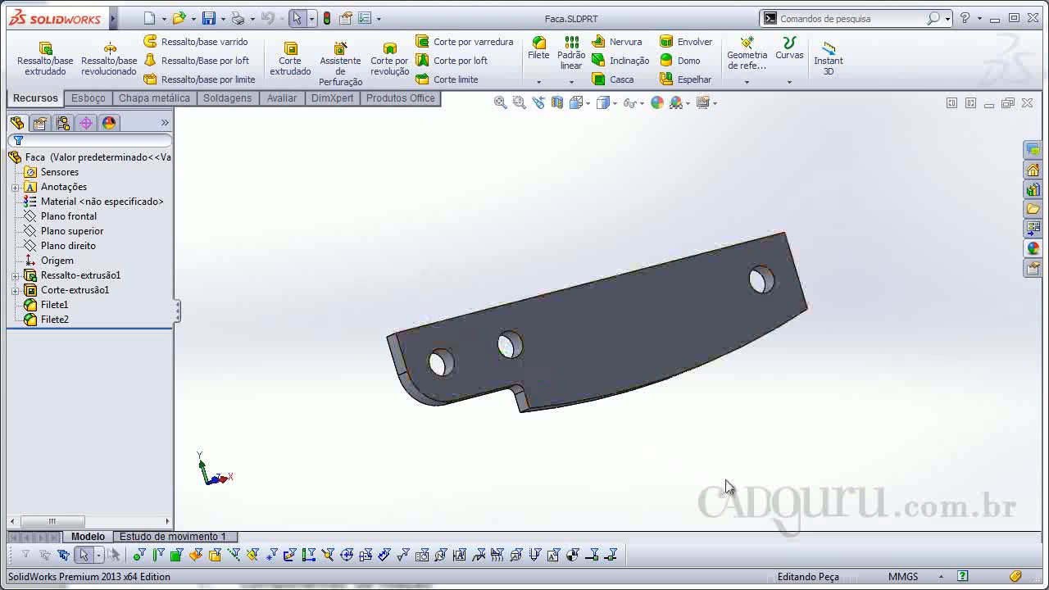
Step: Return to the Montagem1 assembly and insert the Faca part in front of the body
{"action": "key", "text": "ctrl+Tab"}
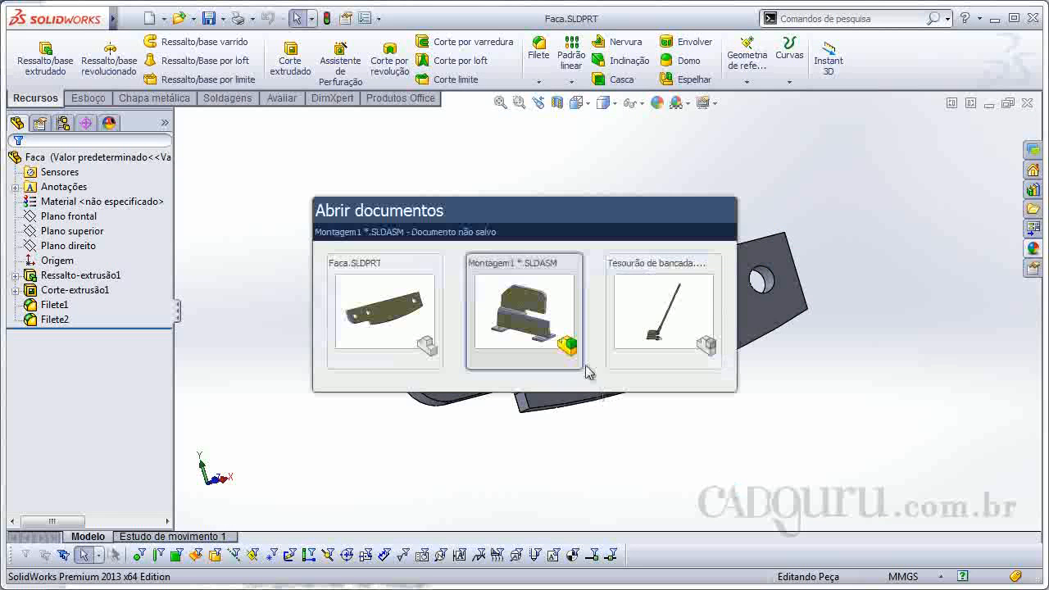
{"action": "left_click", "coordinate": [518, 307]}
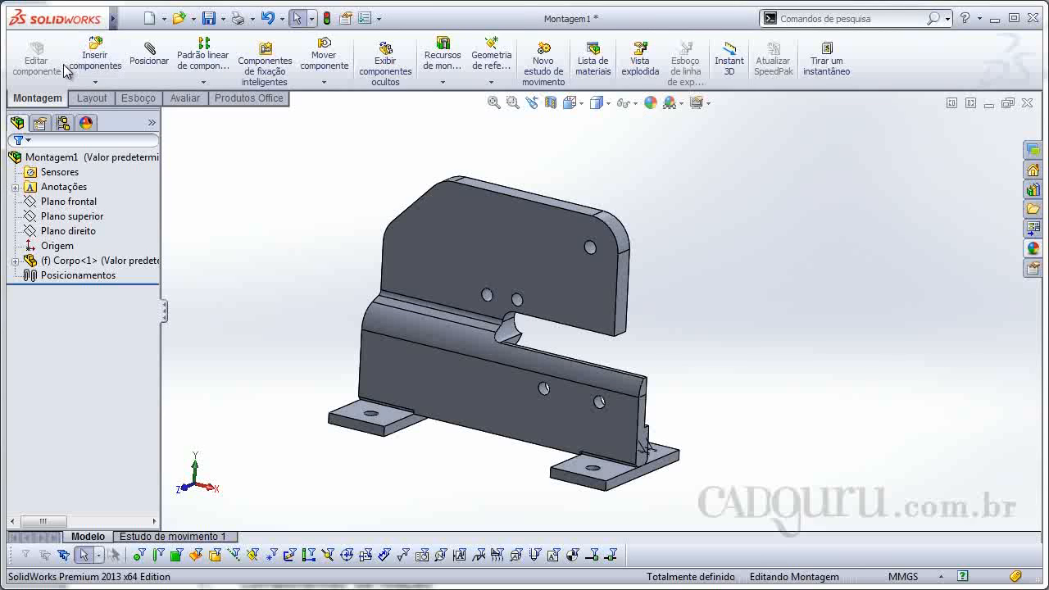
{"action": "left_click", "coordinate": [95, 57]}
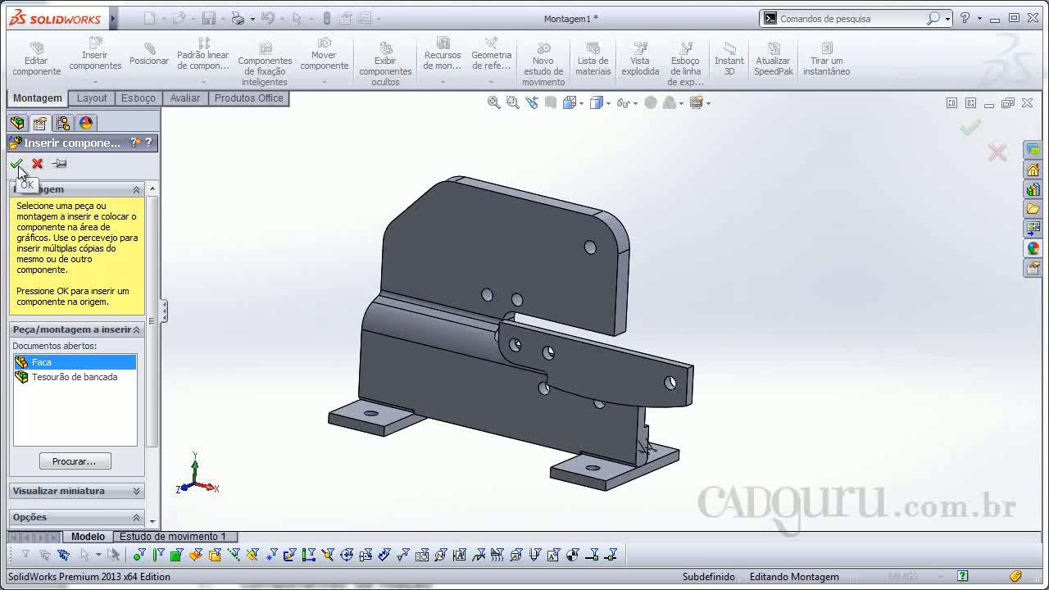
{"action": "left_click", "coordinate": [546, 332]}
Step: Move the Faca blade freely to a spot in front of the body's lower plate
{"action": "middle_click_drag", "start_coordinate": [445, 377], "coordinate": [523, 324]}
{"action": "left_click_drag", "start_coordinate": [523, 330], "coordinate": [578, 389]}
{"action": "middle_click_drag", "start_coordinate": [578, 389], "coordinate": [714, 401]}
{"action": "left_click", "coordinate": [483, 385]}
{"action": "left_click", "coordinate": [486, 384]}
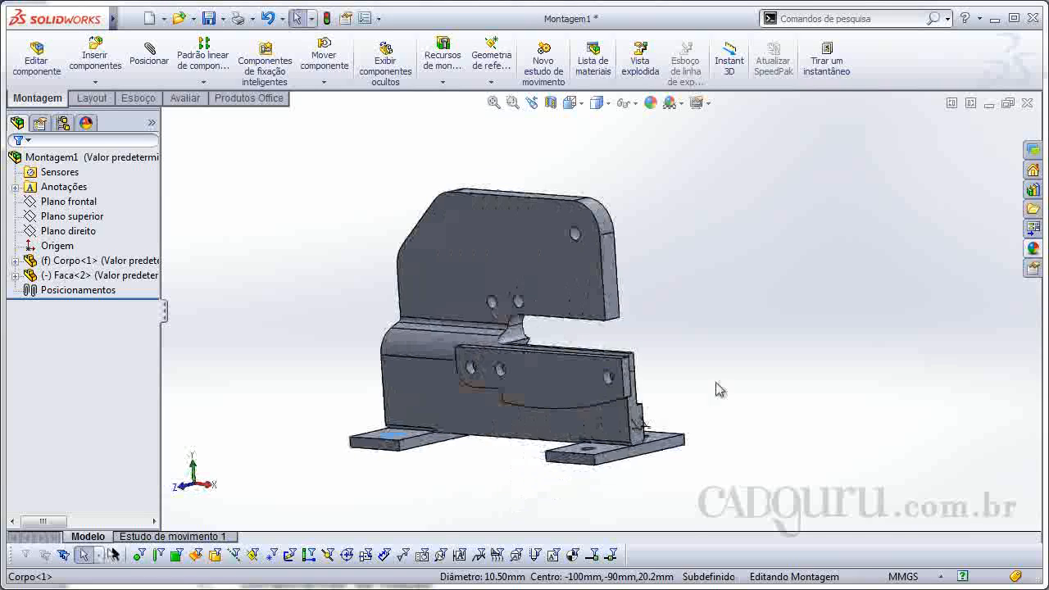
Step: Add a concentric mate between the blade's hole at its rounded end and the outer of the body's two paired upper-plate holes
{"action": "left_click", "coordinate": [150, 54]}
{"action": "scroll", "coordinate": [521, 436], "scroll_direction": "down", "scroll_amount": 10}
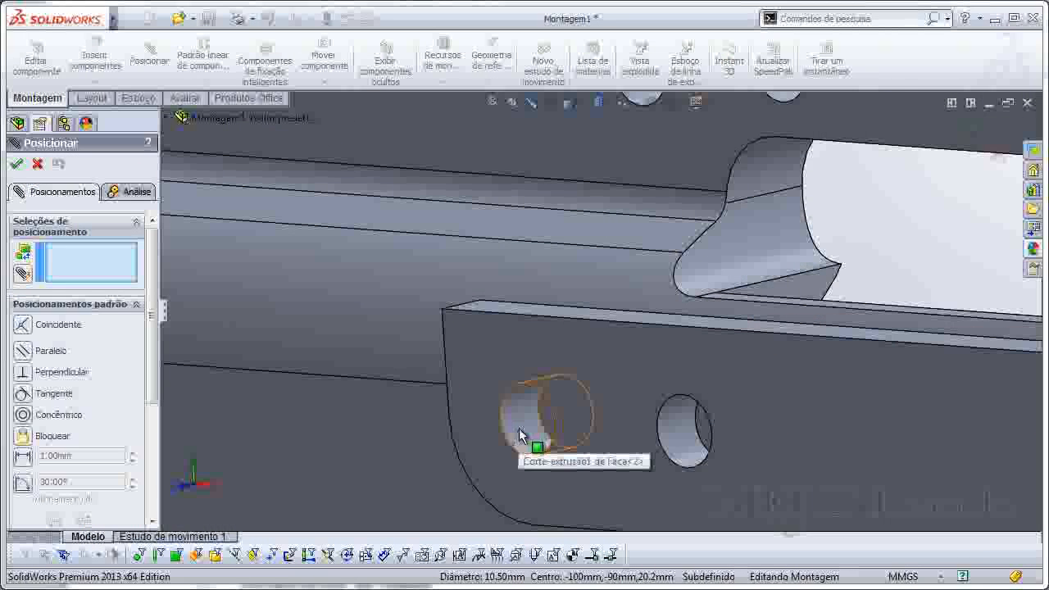
{"action": "left_click", "coordinate": [521, 436]}
{"action": "scroll", "coordinate": [532, 393], "scroll_direction": "up", "scroll_amount": 5}
{"action": "scroll", "coordinate": [627, 217], "scroll_direction": "down", "scroll_amount": 5}
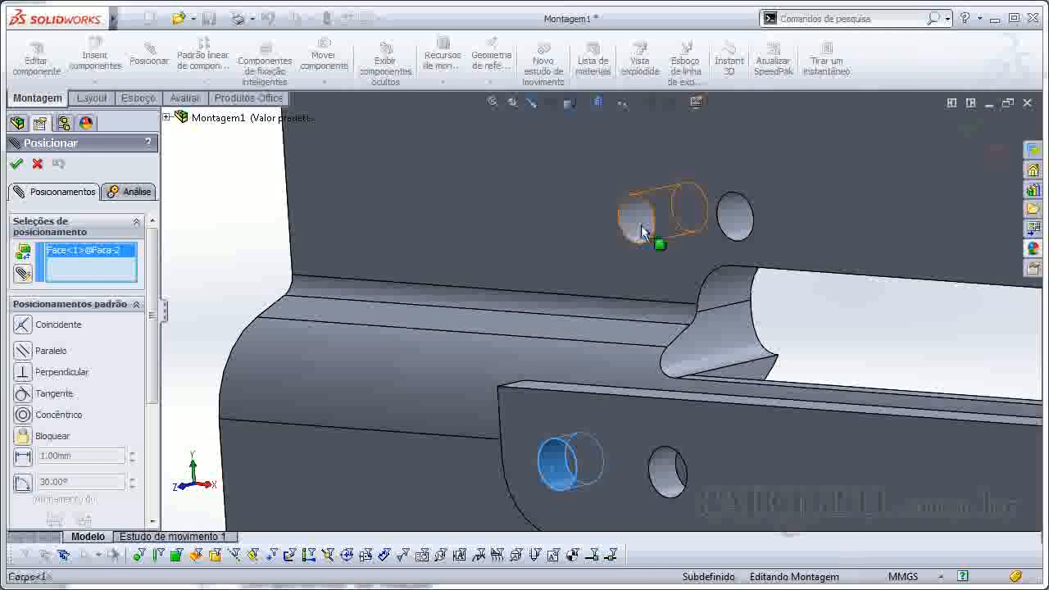
{"action": "left_click", "coordinate": [641, 224]}
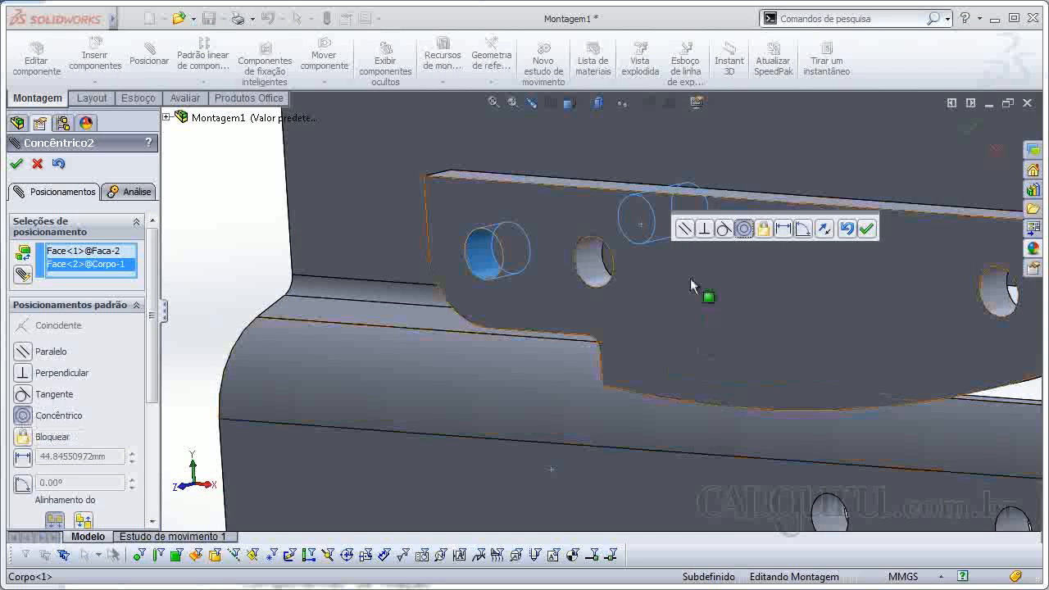
{"action": "left_click", "coordinate": [867, 229]}
Step: Mate the blade's back face coincident with the body's upper-plate face, and swing the blade to test its movement
{"action": "scroll", "coordinate": [636, 291], "scroll_direction": "down", "scroll_amount": 5}
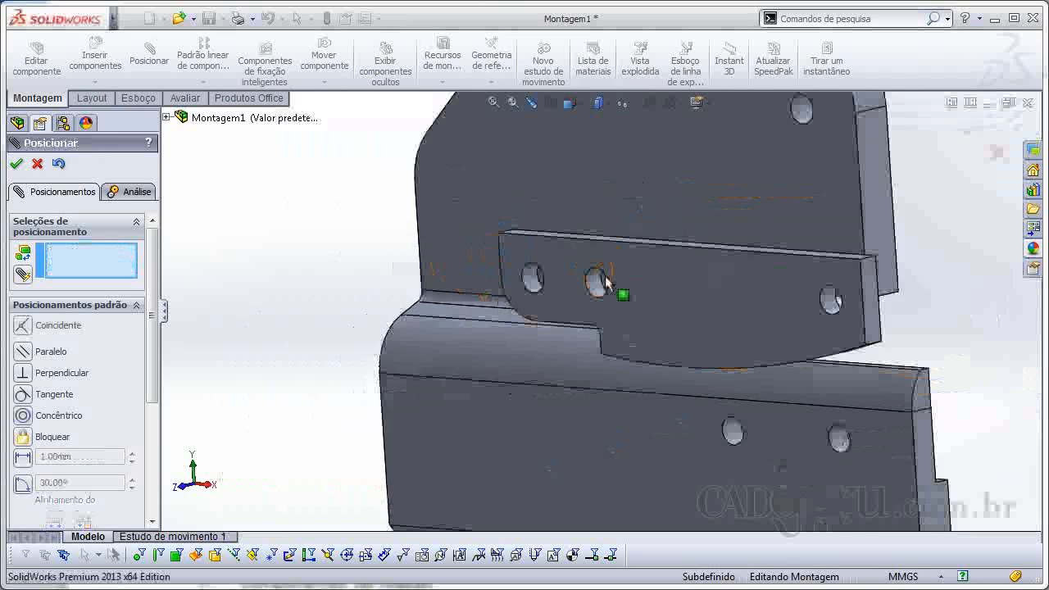
{"action": "left_click", "coordinate": [681, 204]}
{"action": "middle_click_drag", "start_coordinate": [670, 264], "coordinate": [698, 304]}
{"action": "left_click", "coordinate": [697, 304]}
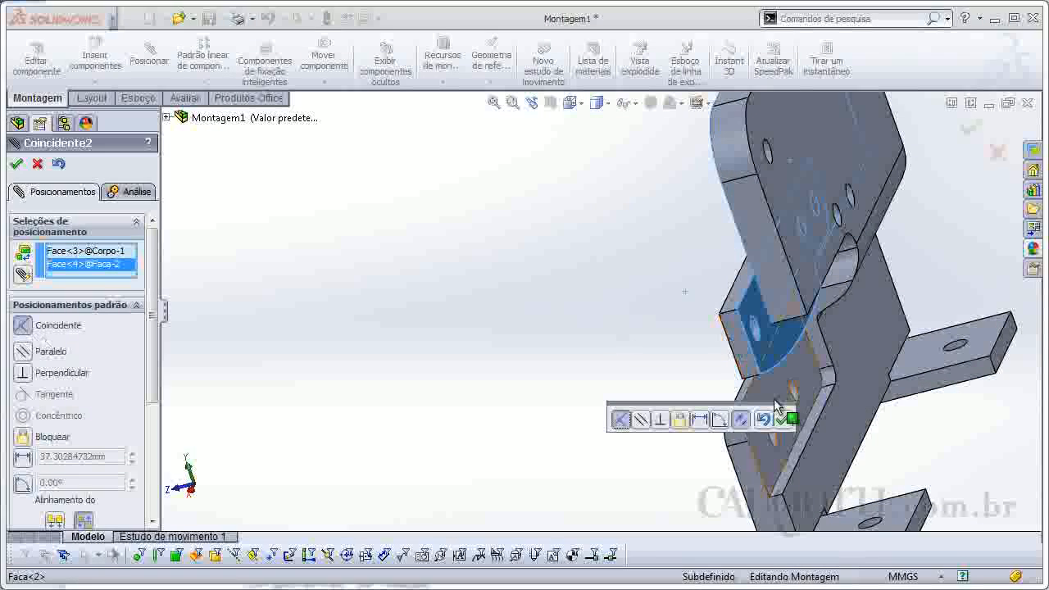
{"action": "left_click", "coordinate": [781, 422]}
{"action": "left_click", "coordinate": [974, 131]}
{"action": "middle_click_drag", "start_coordinate": [731, 283], "coordinate": [823, 238]}
{"action": "left_click_drag", "start_coordinate": [756, 307], "coordinate": [734, 326]}
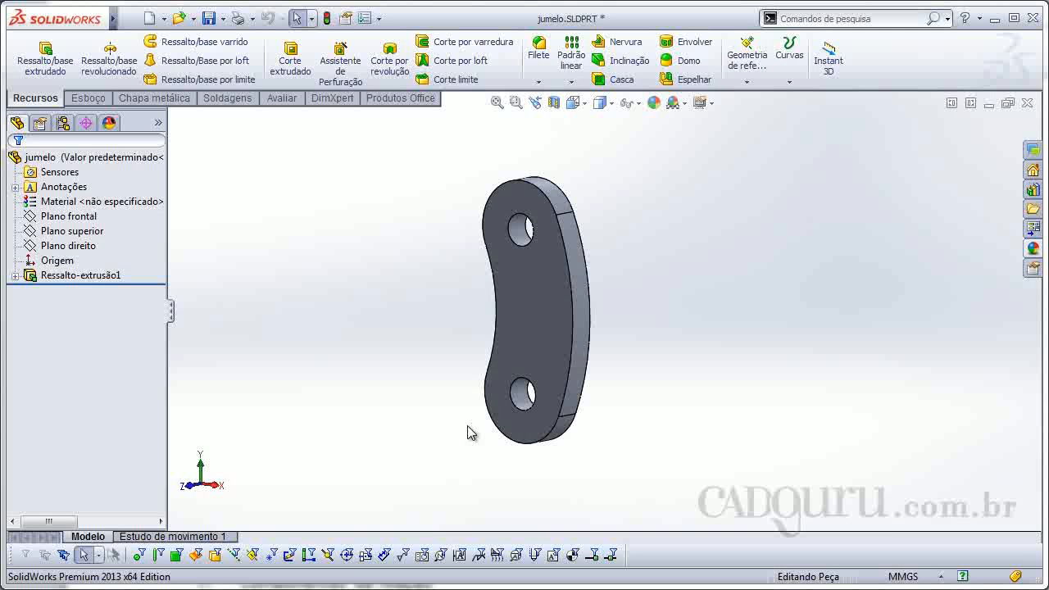
Step: Return to the Montagem1 assembly and insert the jumelo part beside the blade's free end
{"action": "key", "text": "ctrl+Tab"}
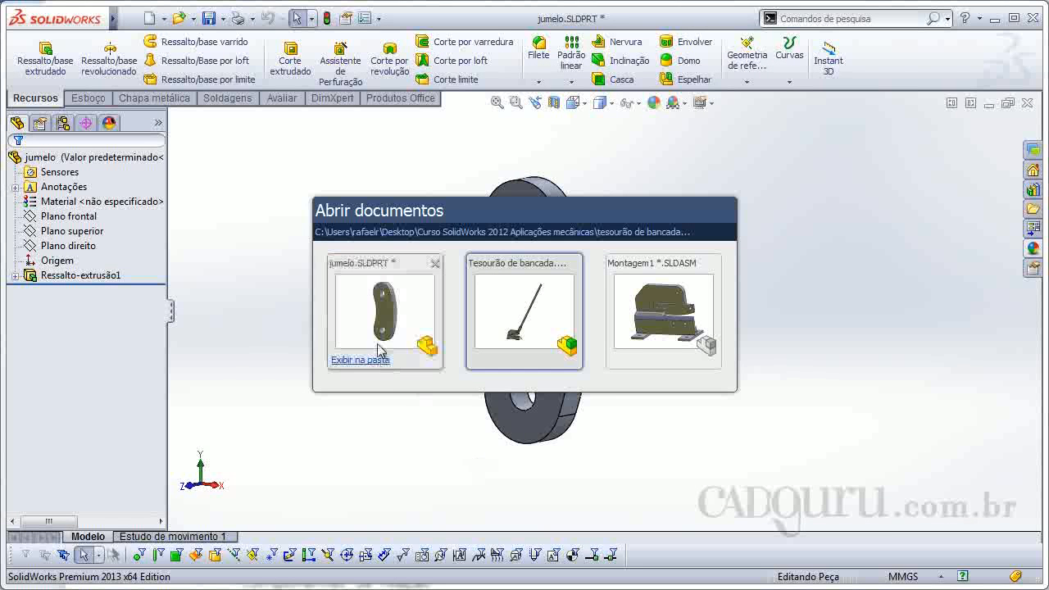
{"action": "left_click", "coordinate": [649, 306]}
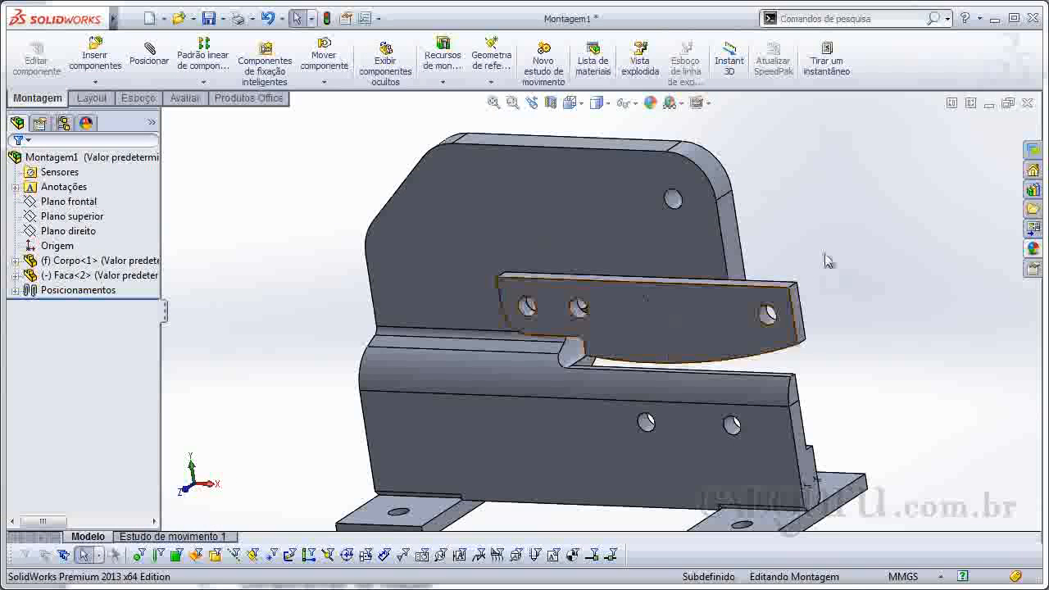
{"action": "left_click", "coordinate": [94, 59]}
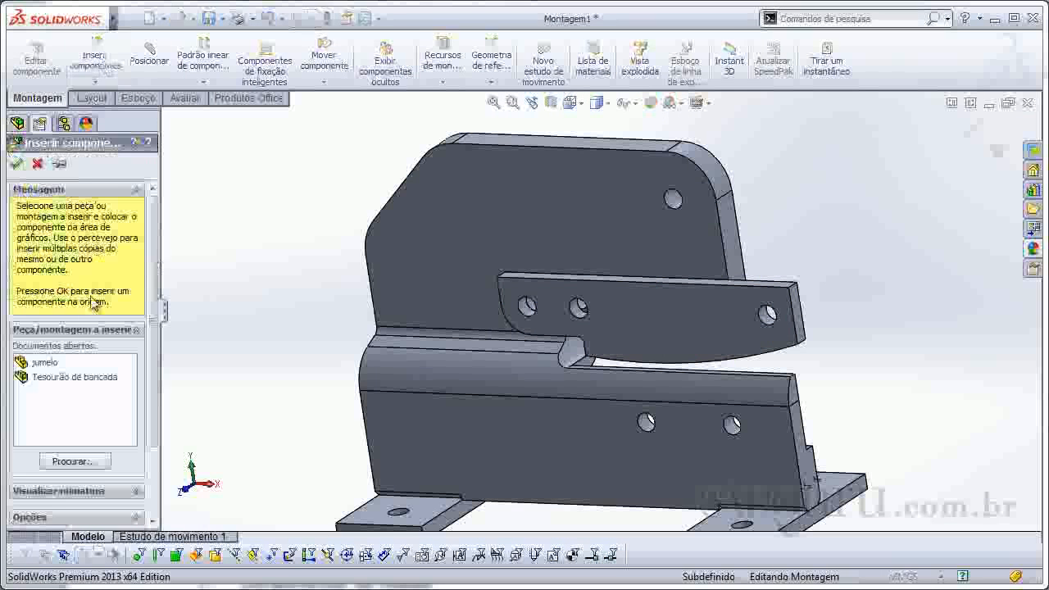
{"action": "left_click", "coordinate": [44, 362]}
{"action": "scroll", "coordinate": [607, 345], "scroll_direction": "up", "scroll_amount": 5}
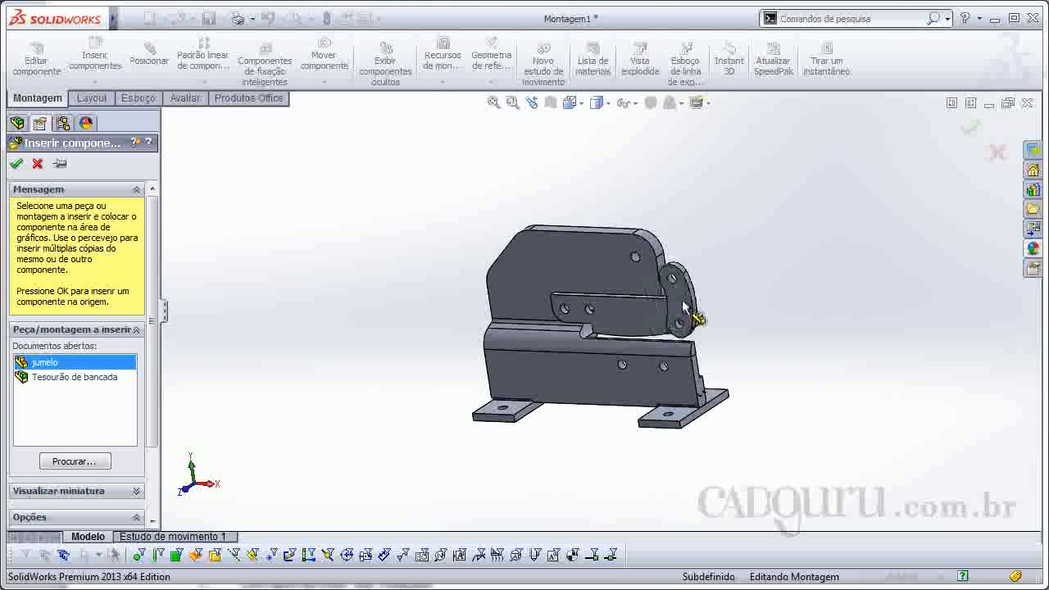
{"action": "left_click", "coordinate": [673, 287]}
Step: Move the jumelo link out in front of the blade and body, near the blade's free end
{"action": "middle_click_drag", "start_coordinate": [764, 311], "coordinate": [632, 351]}
{"action": "scroll", "coordinate": [631, 352], "scroll_direction": "down", "scroll_amount": 5}
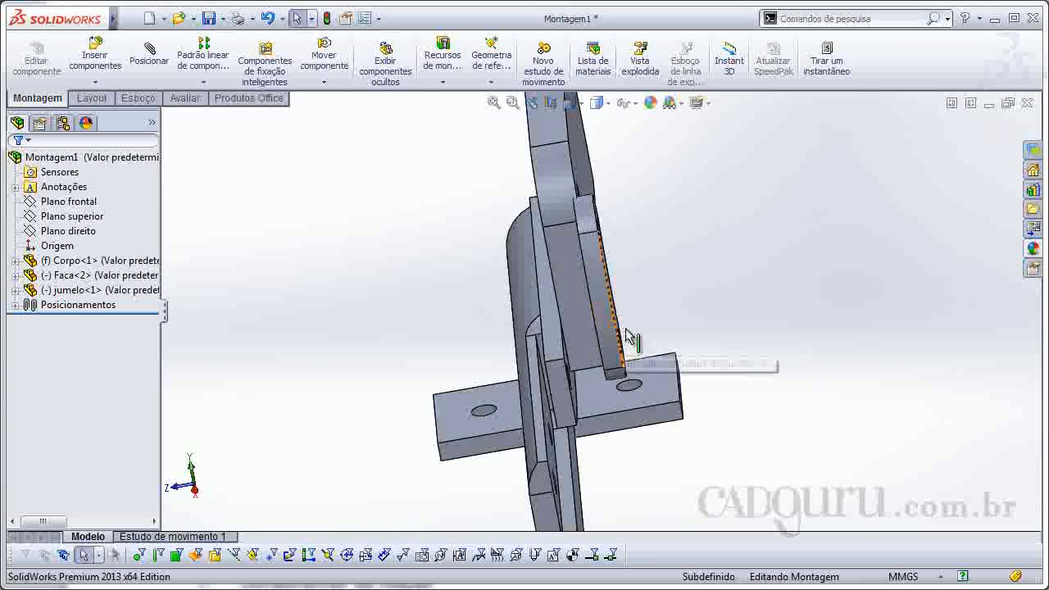
{"action": "left_click_drag", "start_coordinate": [629, 354], "coordinate": [421, 331]}
{"action": "middle_click_drag", "start_coordinate": [426, 359], "coordinate": [502, 384]}
{"action": "middle_click_drag", "start_coordinate": [443, 256], "coordinate": [387, 236]}
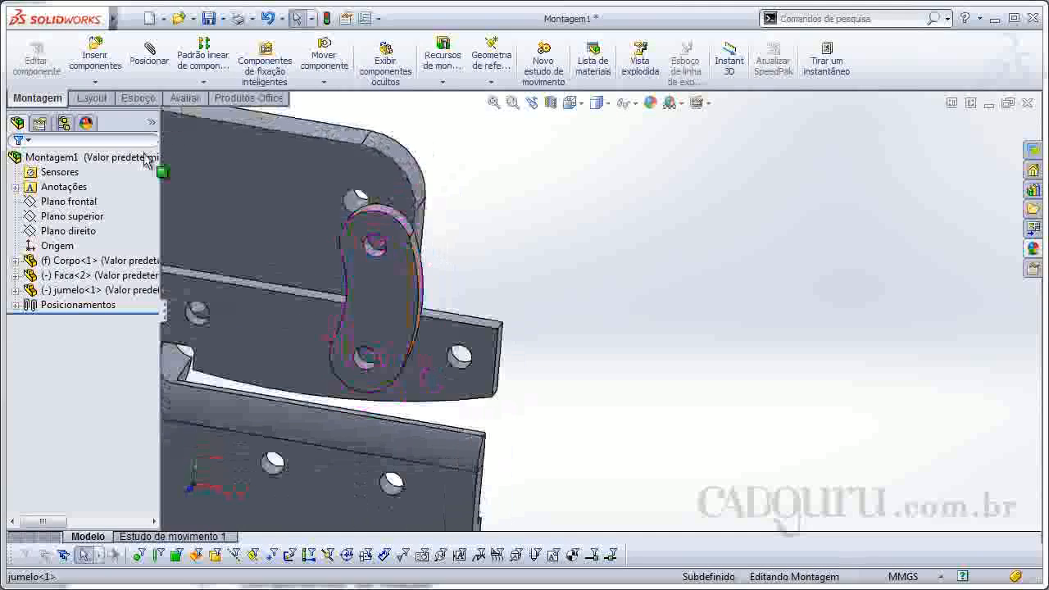
Step: Add a concentric mate between the jumelo's lower hole and the hole at the blade's free end
{"action": "scroll", "coordinate": [390, 361], "scroll_direction": "down", "scroll_amount": 6}
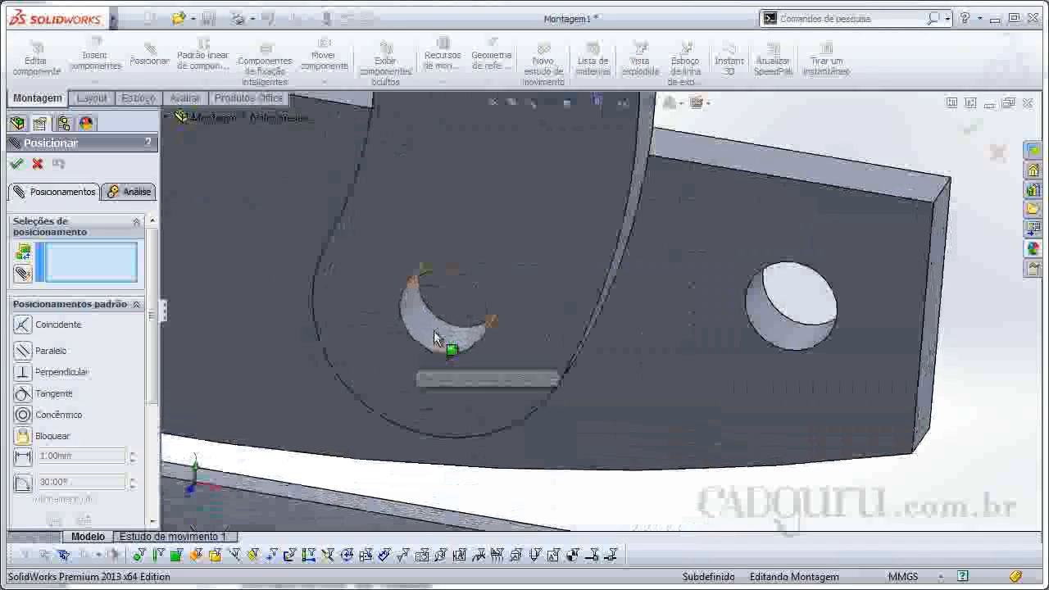
{"action": "left_click", "coordinate": [440, 346]}
{"action": "left_click", "coordinate": [771, 325]}
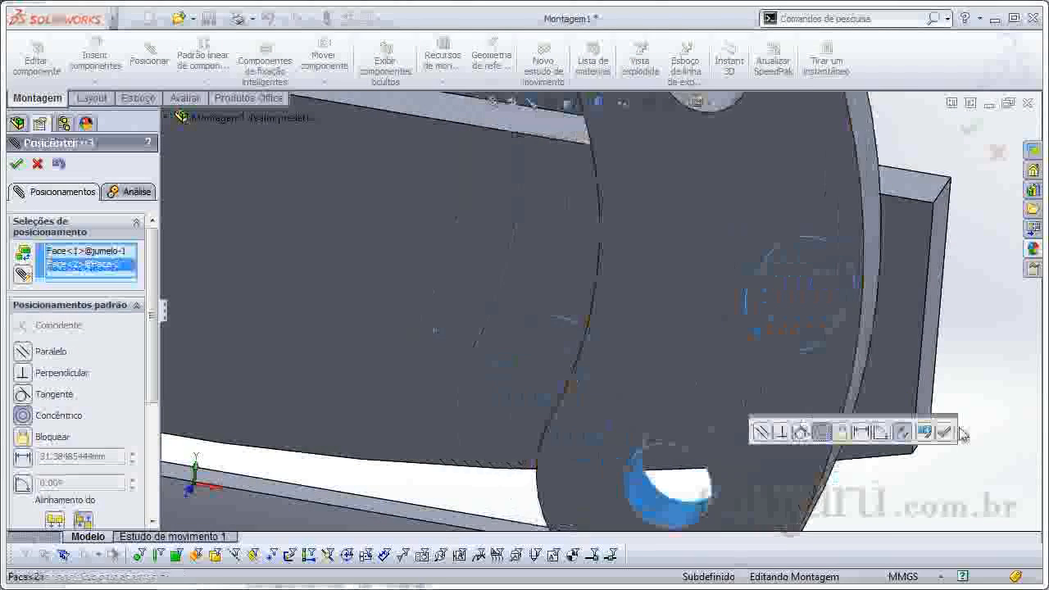
{"action": "left_click", "coordinate": [926, 429]}
Step: Add a coincident mate between the blade's front face and the jumelo's back face, and finish mating
{"action": "scroll", "coordinate": [910, 332], "scroll_direction": "up", "scroll_amount": 5}
{"action": "middle_click_drag", "start_coordinate": [886, 370], "coordinate": [558, 382]}
{"action": "left_click", "coordinate": [701, 364]}
{"action": "left_click", "coordinate": [473, 306]}
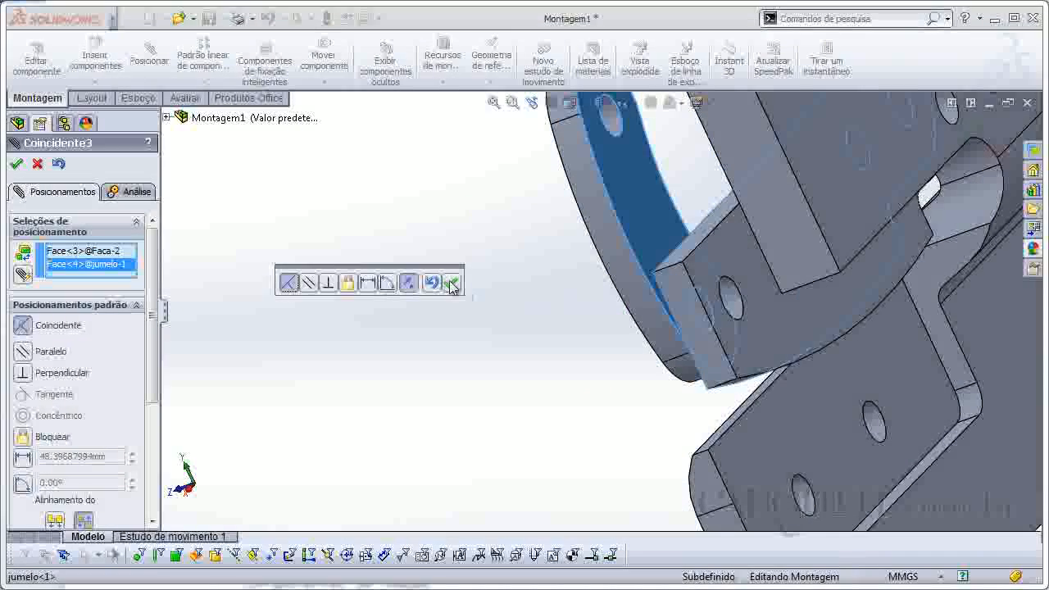
{"action": "left_click", "coordinate": [455, 284]}
{"action": "scroll", "coordinate": [524, 302], "scroll_direction": "up", "scroll_amount": 4}
{"action": "middle_click_drag", "start_coordinate": [544, 306], "coordinate": [660, 283]}
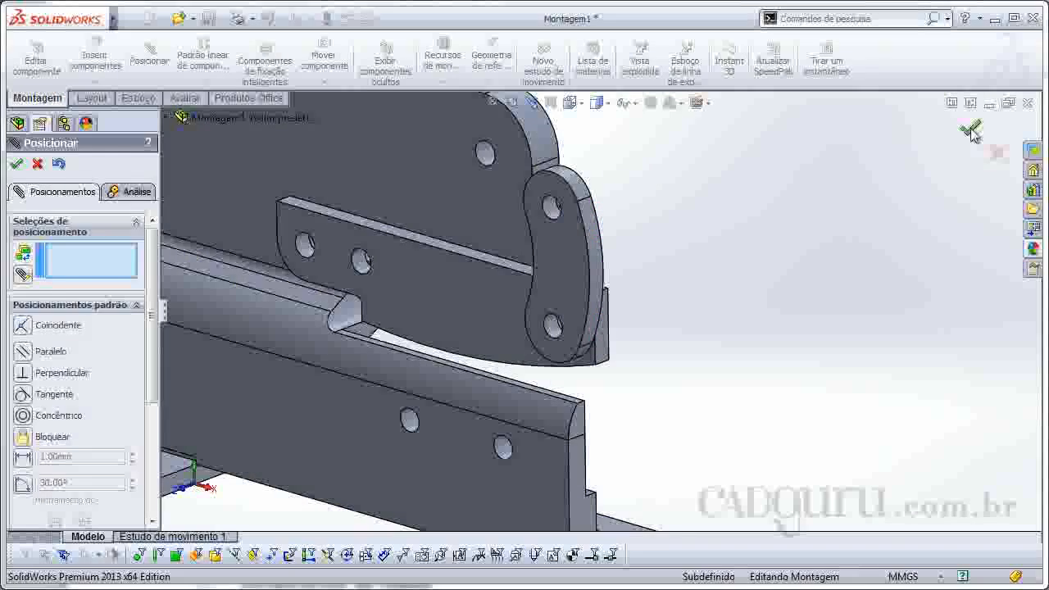
{"action": "left_click", "coordinate": [972, 131]}
Step: Swing the jumelo link about its lower hole to test its movement
{"action": "scroll", "coordinate": [618, 287], "scroll_direction": "up", "scroll_amount": 1}
{"action": "scroll", "coordinate": [606, 262], "scroll_direction": "down", "scroll_amount": 2}
{"action": "left_click_drag", "start_coordinate": [557, 227], "coordinate": [629, 239]}
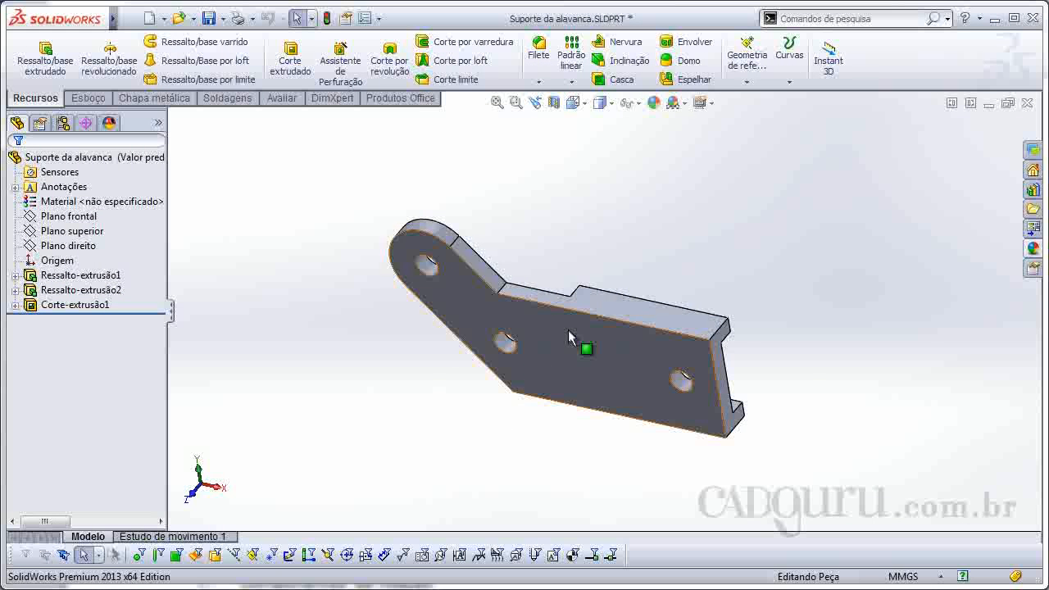
Step: Return to the Montagem1 assembly and insert the Suporte da alavanca part above and beside the body
{"action": "key", "text": "ctrl+Tab"}
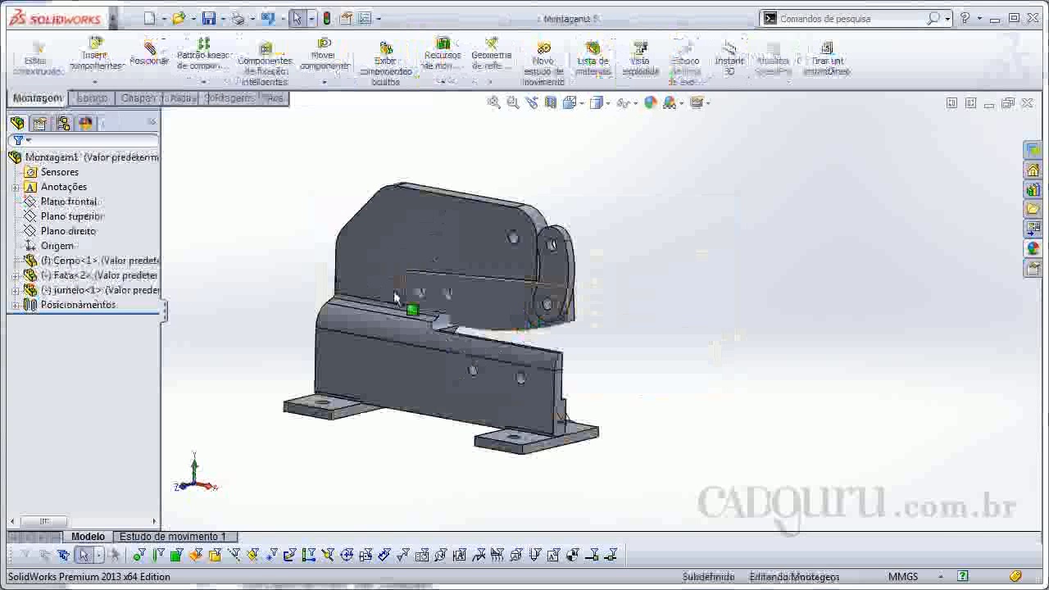
{"action": "left_click", "coordinate": [94, 54]}
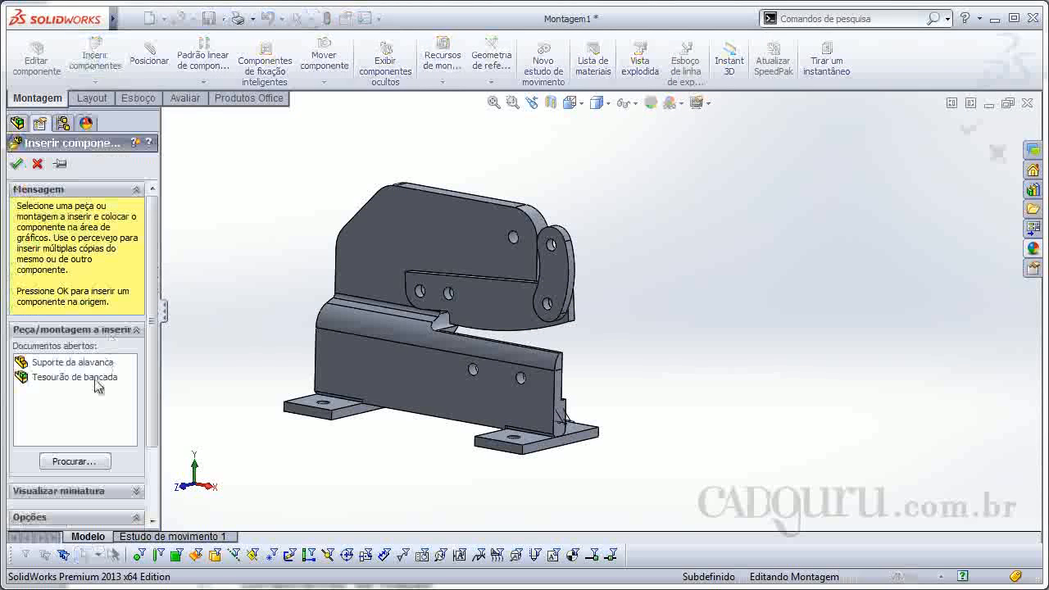
{"action": "left_click", "coordinate": [78, 363]}
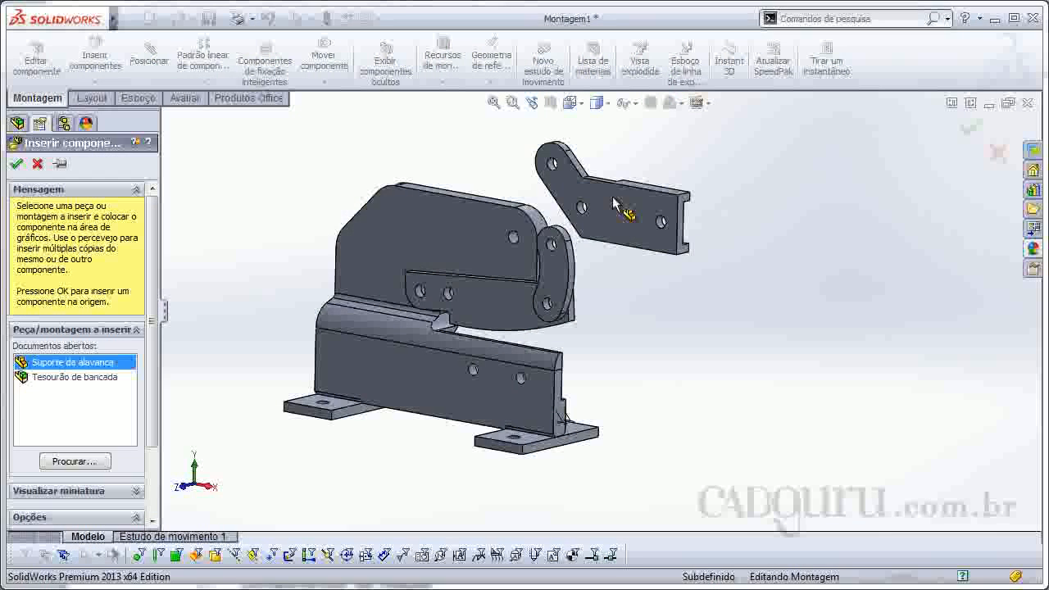
{"action": "left_click", "coordinate": [610, 204]}
Step: Add a concentric mate between the hole in the lever support's rounded end and the single hole near the body's upper rounded corner
{"action": "middle_click_drag", "start_coordinate": [606, 209], "coordinate": [564, 256]}
{"action": "left_click", "coordinate": [149, 54]}
{"action": "scroll", "coordinate": [656, 262], "scroll_direction": "down", "scroll_amount": 5}
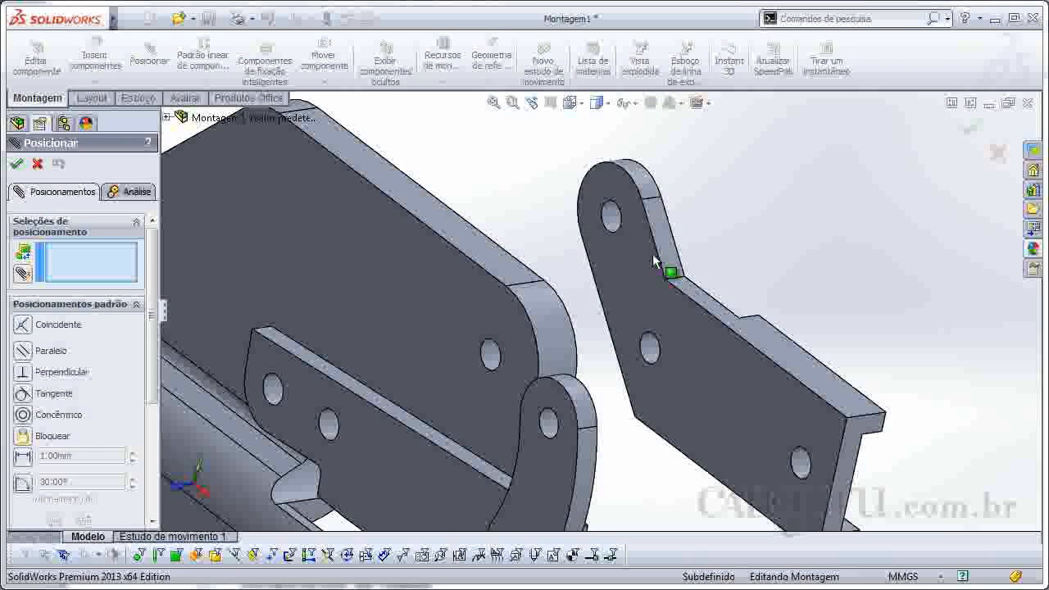
{"action": "left_click", "coordinate": [613, 223]}
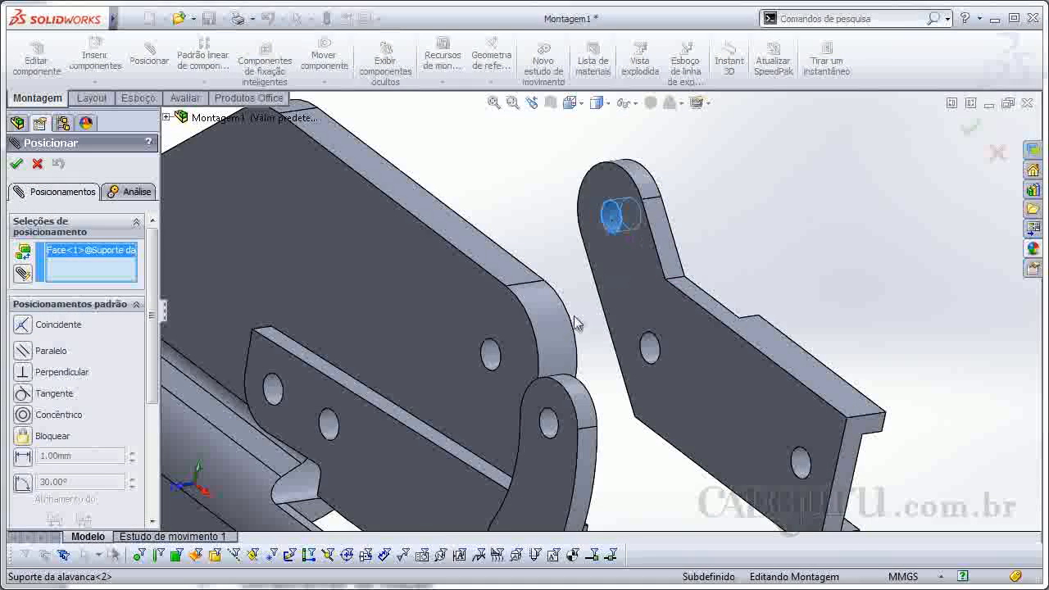
{"action": "left_click", "coordinate": [490, 361]}
{"action": "left_click", "coordinate": [470, 391]}
Step: Add a concentric mate between the lever support's middle hole and the jumelo link's upper hole
{"action": "scroll", "coordinate": [589, 427], "scroll_direction": "up", "scroll_amount": 5}
{"action": "middle_click_drag", "start_coordinate": [590, 427], "coordinate": [656, 367]}
{"action": "scroll", "coordinate": [637, 400], "scroll_direction": "down", "scroll_amount": 6}
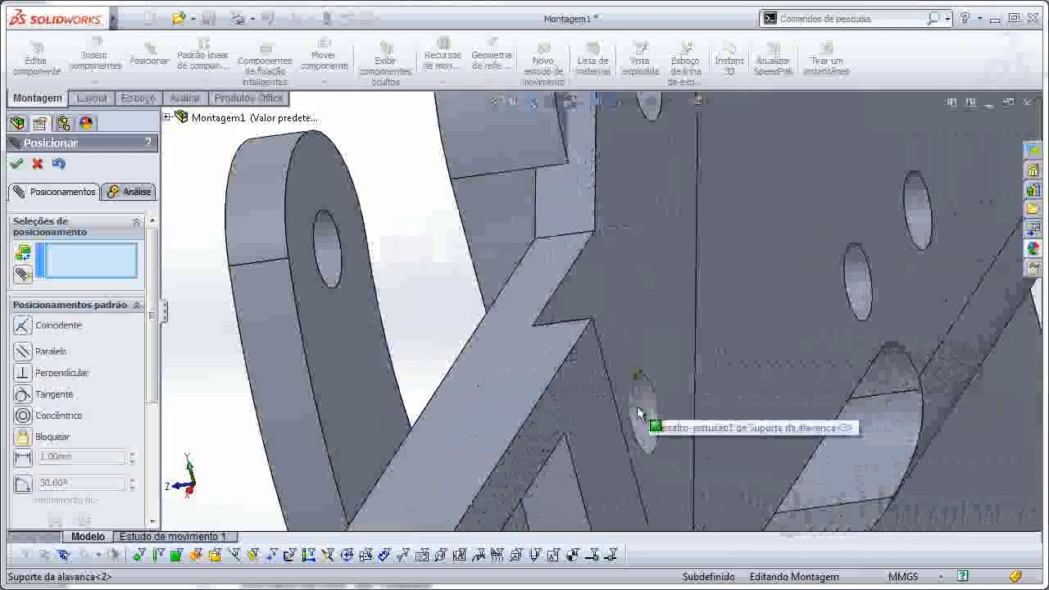
{"action": "left_click", "coordinate": [639, 414]}
{"action": "scroll", "coordinate": [636, 410], "scroll_direction": "down", "scroll_amount": 2}
{"action": "left_click", "coordinate": [327, 244]}
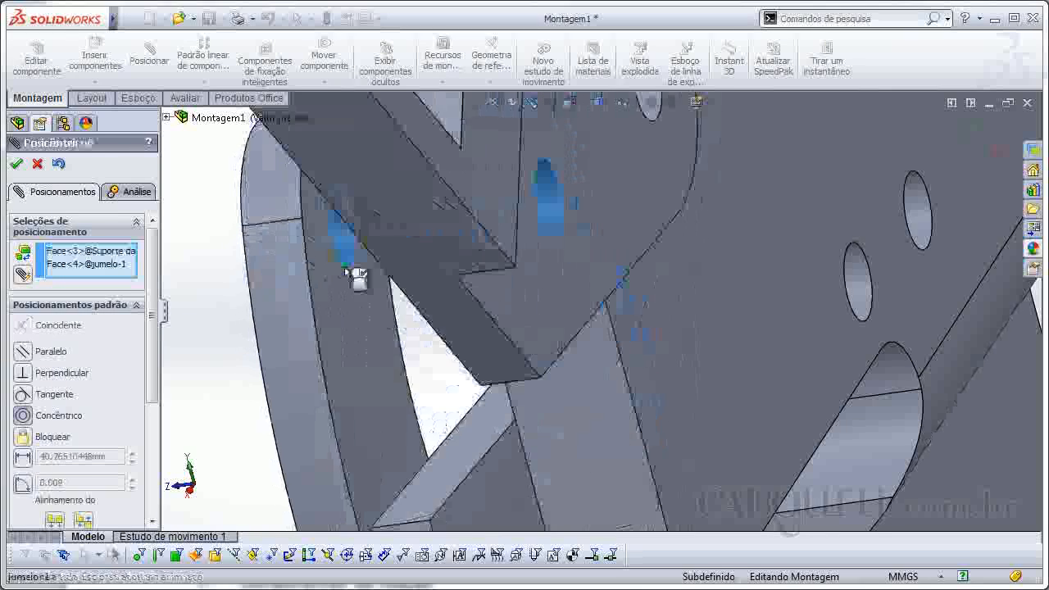
{"action": "middle_click_drag", "start_coordinate": [413, 406], "coordinate": [323, 287]}
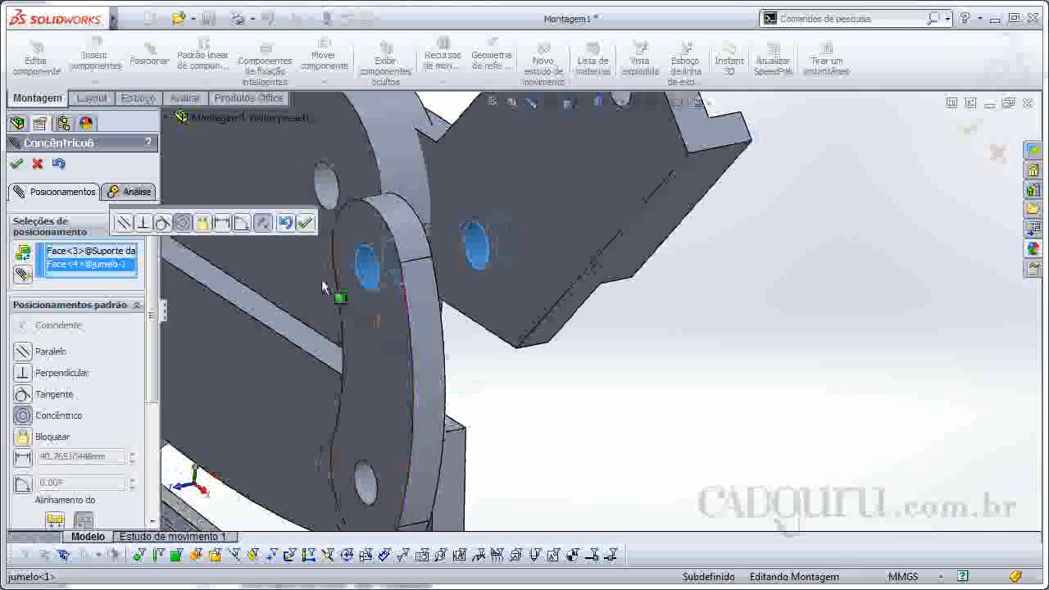
{"action": "left_click", "coordinate": [305, 224]}
Step: Add a coincident mate between the lever support's front face and the jumelo's back face, and finish mating
{"action": "left_click", "coordinate": [562, 224]}
{"action": "middle_click_drag", "start_coordinate": [585, 275], "coordinate": [558, 311]}
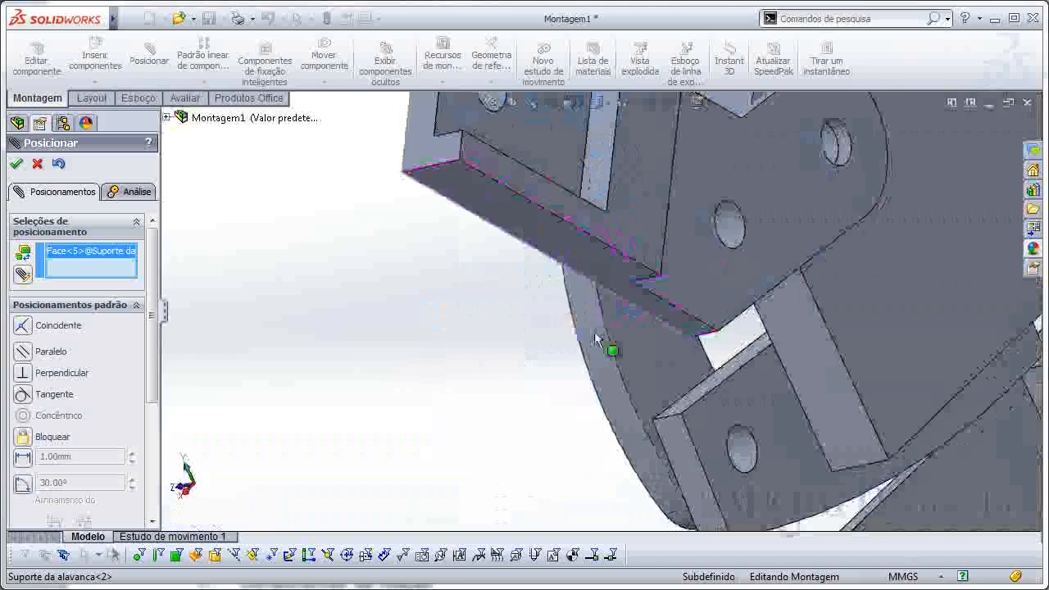
{"action": "left_click", "coordinate": [621, 334]}
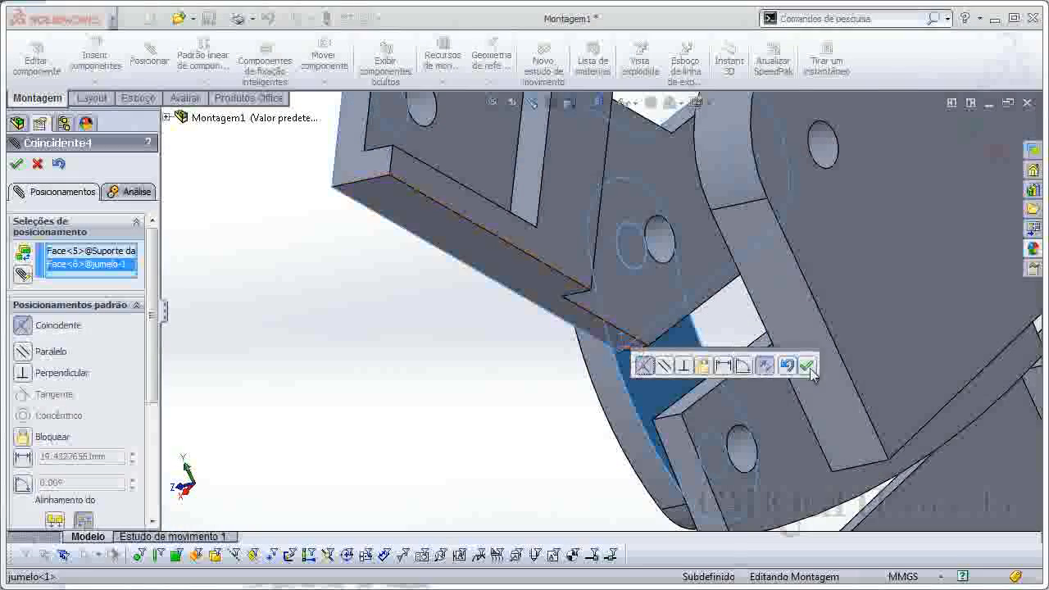
{"action": "left_click", "coordinate": [808, 366]}
{"action": "middle_click_drag", "start_coordinate": [562, 335], "coordinate": [922, 189]}
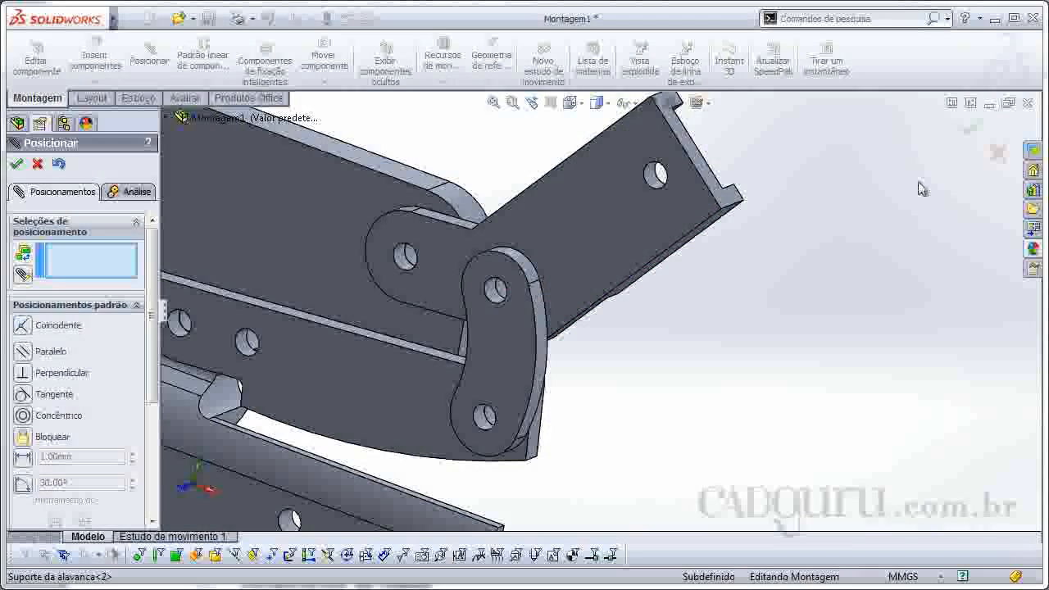
{"action": "left_click", "coordinate": [970, 138]}
Step: Swing the lever support about its body pivot to test the linkage movement
{"action": "scroll", "coordinate": [644, 307], "scroll_direction": "up", "scroll_amount": 4}
{"action": "middle_click_drag", "start_coordinate": [644, 306], "coordinate": [586, 273]}
{"action": "left_click_drag", "start_coordinate": [586, 264], "coordinate": [630, 204]}
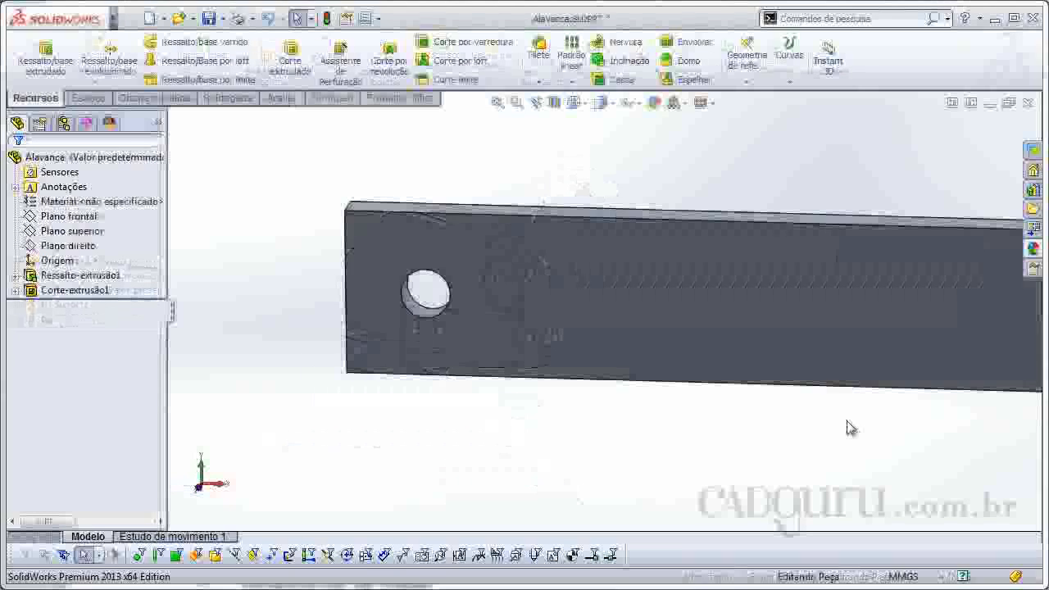
Step: Review the Alavanca part, return to the Montagem1 assembly and insert the lever beside the lever support
{"action": "scroll", "coordinate": [847, 421], "scroll_direction": "up", "scroll_amount": 6}
{"action": "middle_click_drag", "start_coordinate": [851, 404], "coordinate": [590, 391], "text": "ctrl"}
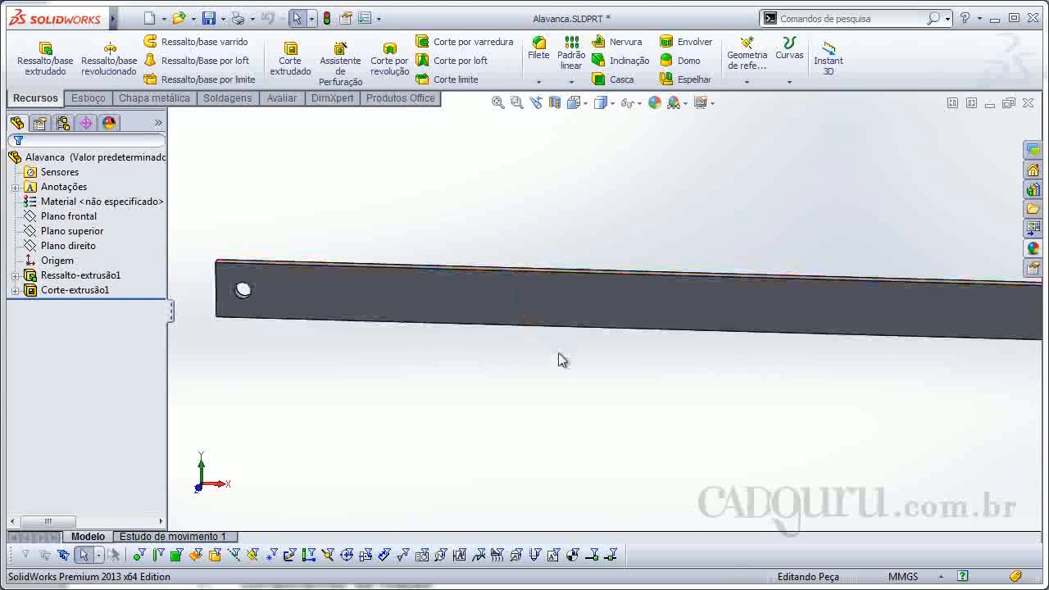
{"action": "key", "text": "ctrl+Tab"}
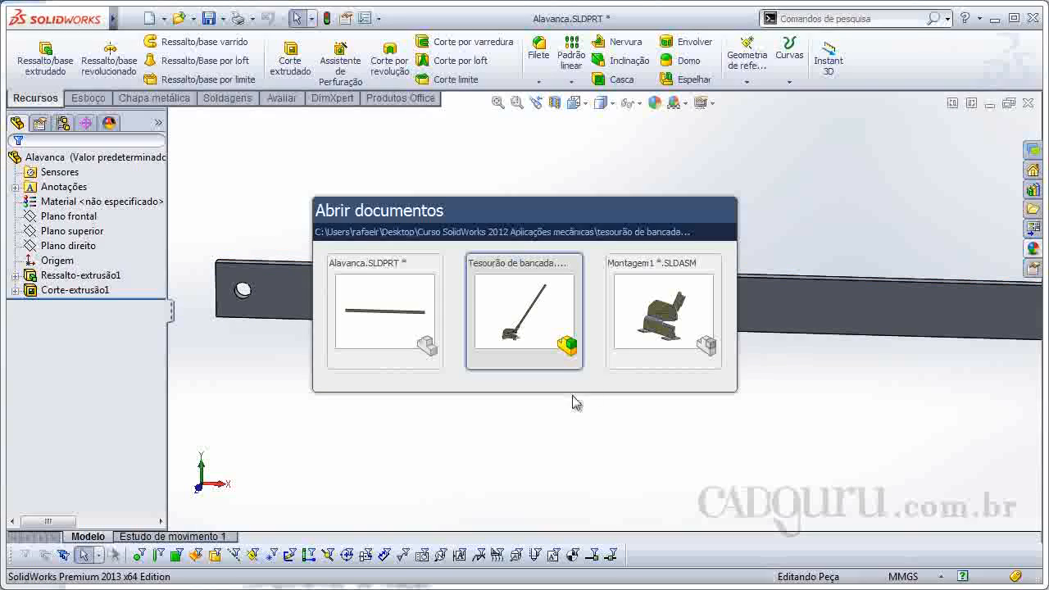
{"action": "left_click", "coordinate": [662, 306]}
{"action": "left_click", "coordinate": [95, 57]}
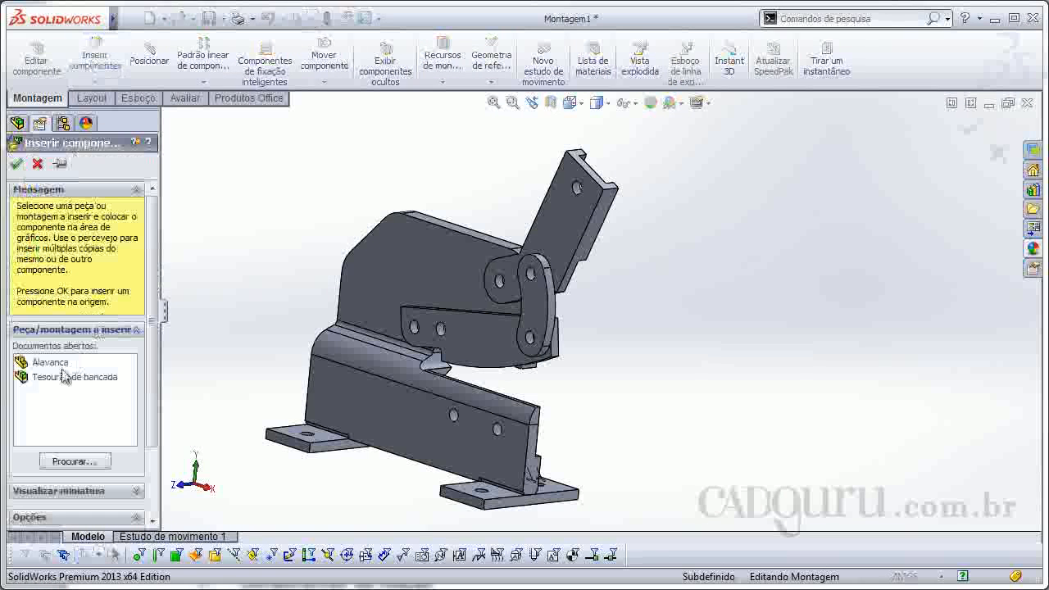
{"action": "left_click", "coordinate": [51, 362]}
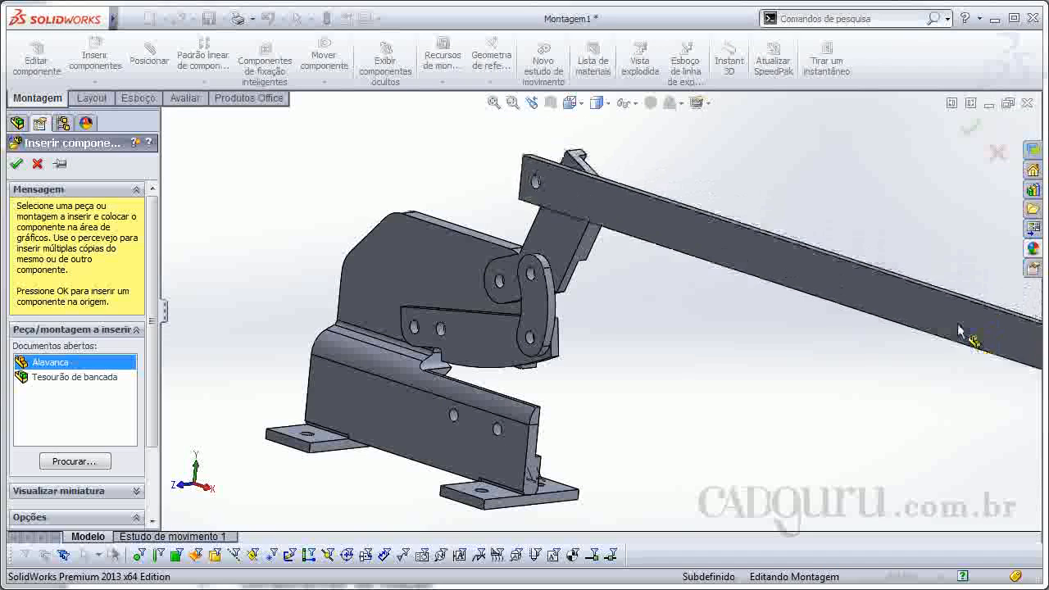
{"action": "left_click", "coordinate": [977, 348]}
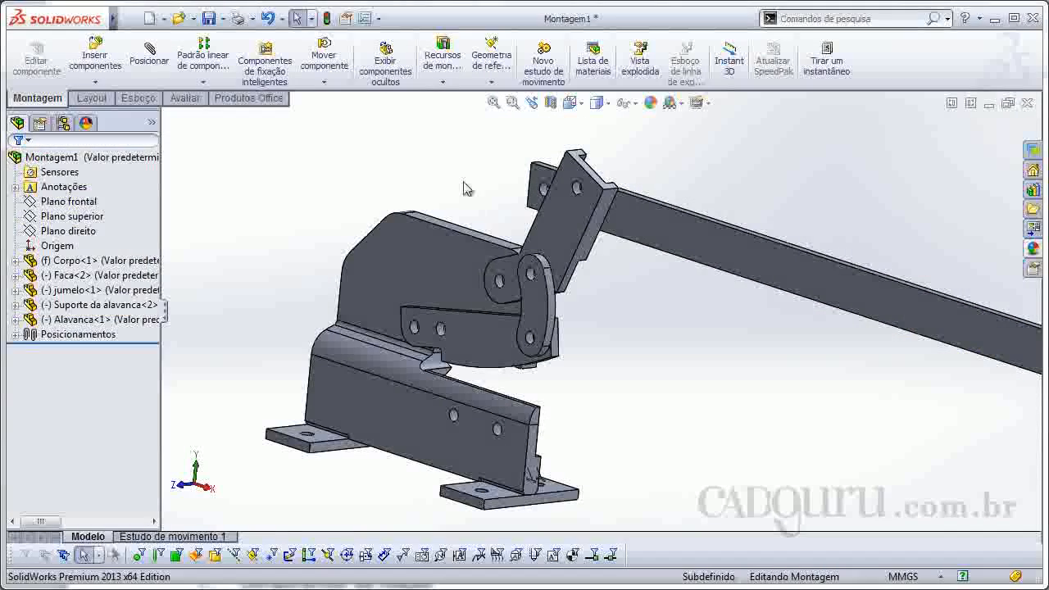
Step: Add a concentric mate between the lever's end hole and the hole near the lever support's upper end
{"action": "left_click", "coordinate": [149, 54]}
{"action": "scroll", "coordinate": [547, 256], "scroll_direction": "down", "scroll_amount": 8}
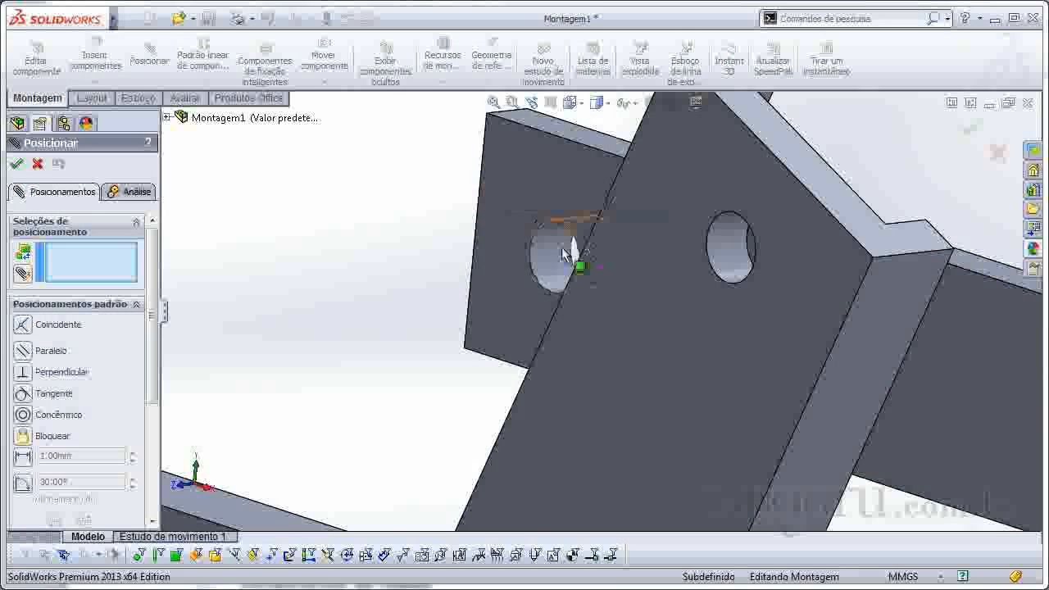
{"action": "left_click", "coordinate": [547, 255]}
{"action": "left_click", "coordinate": [741, 278]}
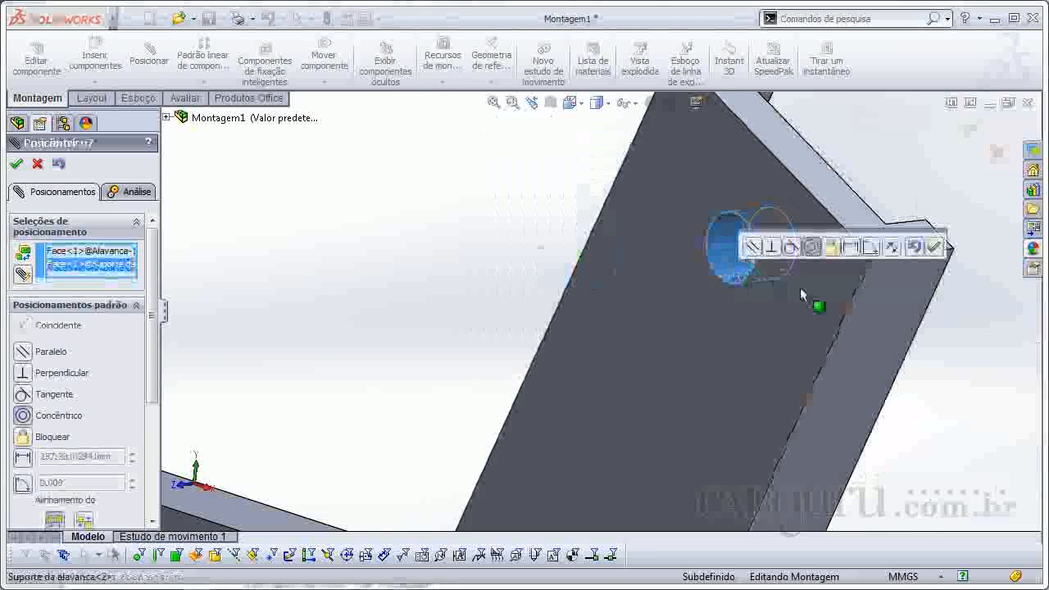
{"action": "scroll", "coordinate": [774, 328], "scroll_direction": "up", "scroll_amount": 3}
{"action": "scroll", "coordinate": [770, 377], "scroll_direction": "up", "scroll_amount": 3}
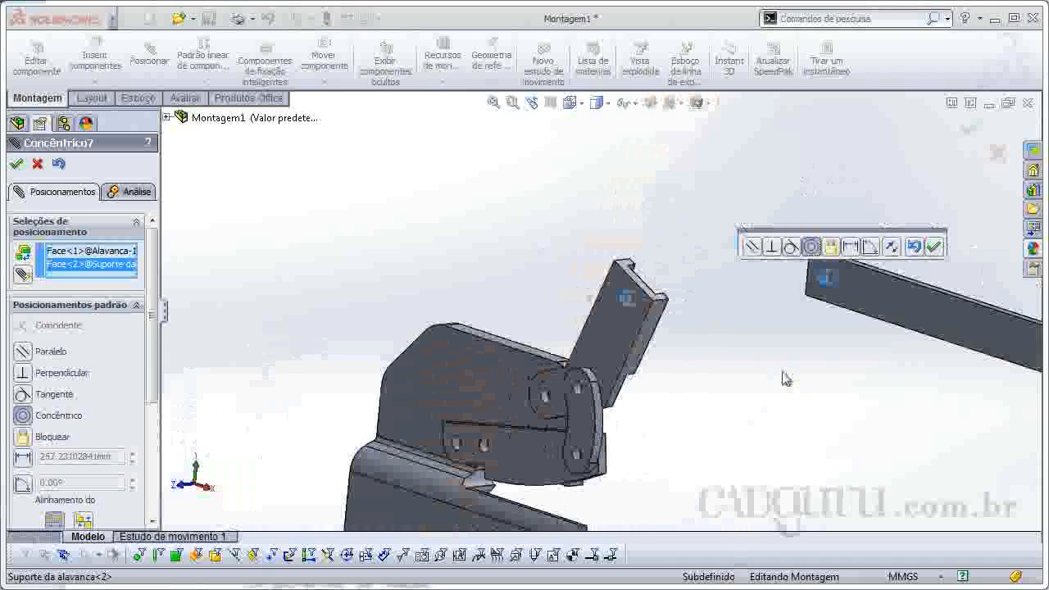
{"action": "left_click", "coordinate": [936, 247]}
Step: Add a coincident mate between the lever's front face and the recessed face on the back of the lever support
{"action": "scroll", "coordinate": [779, 277], "scroll_direction": "down", "scroll_amount": 4}
{"action": "left_click", "coordinate": [918, 343]}
{"action": "middle_click_drag", "start_coordinate": [918, 343], "coordinate": [583, 366]}
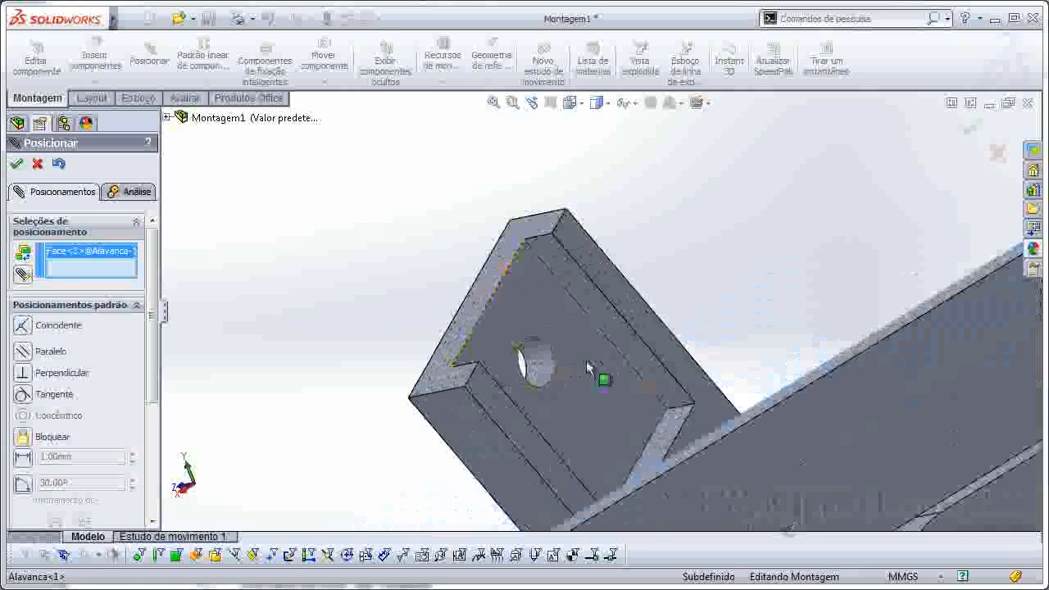
{"action": "left_click", "coordinate": [585, 368]}
{"action": "left_click", "coordinate": [773, 386]}
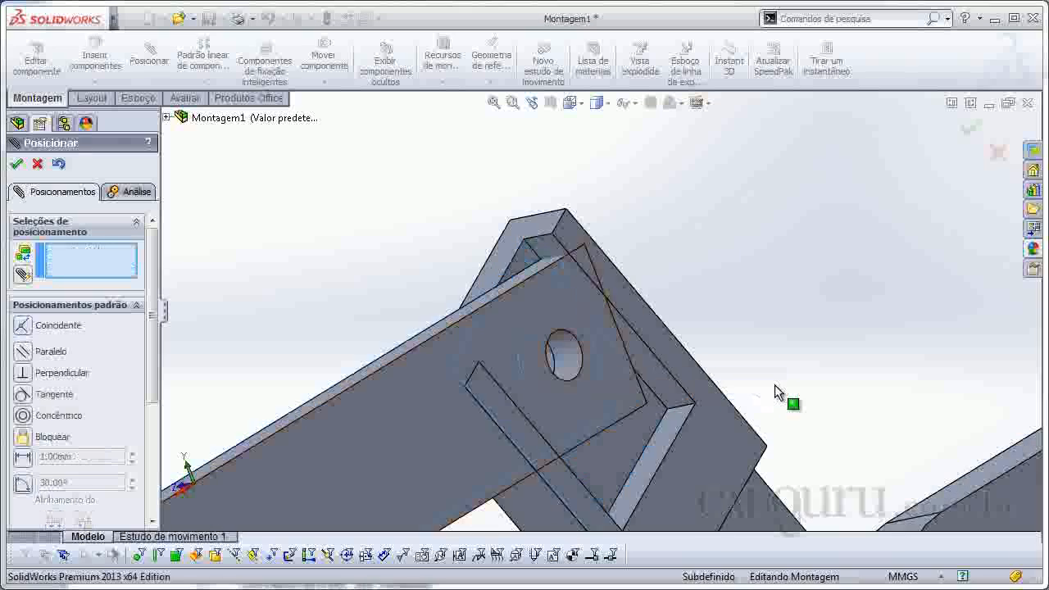
Step: Add a parallel mate between the end face of the support's recess and the lever's end face, and finish mating
{"action": "middle_click_drag", "start_coordinate": [623, 411], "coordinate": [597, 398]}
{"action": "left_click", "coordinate": [598, 398]}
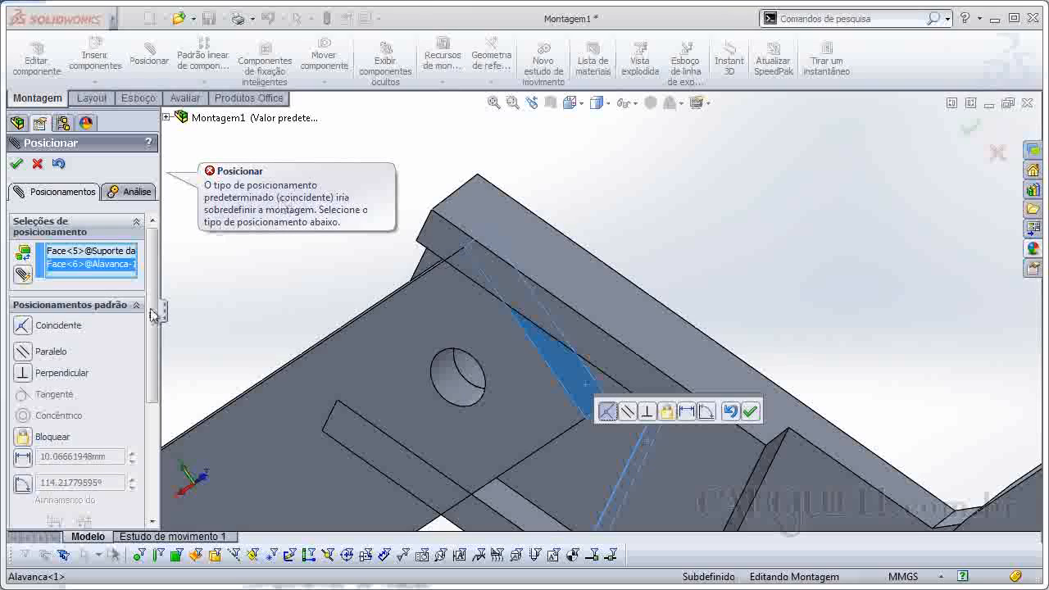
{"action": "scroll", "coordinate": [545, 422], "scroll_direction": "up", "scroll_amount": 3}
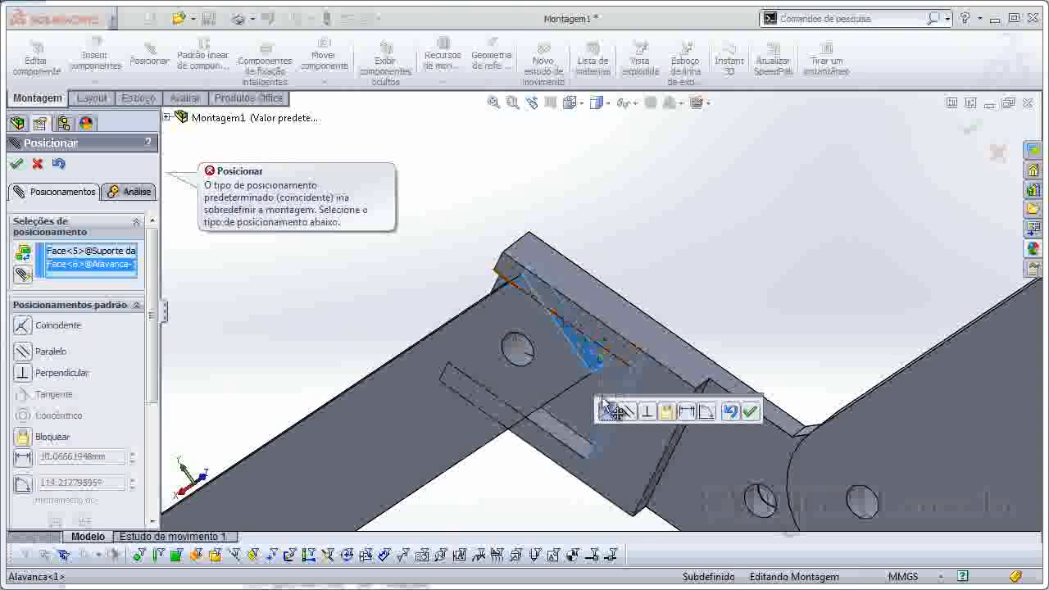
{"action": "left_click", "coordinate": [25, 354]}
{"action": "middle_click_drag", "start_coordinate": [257, 375], "coordinate": [337, 322]}
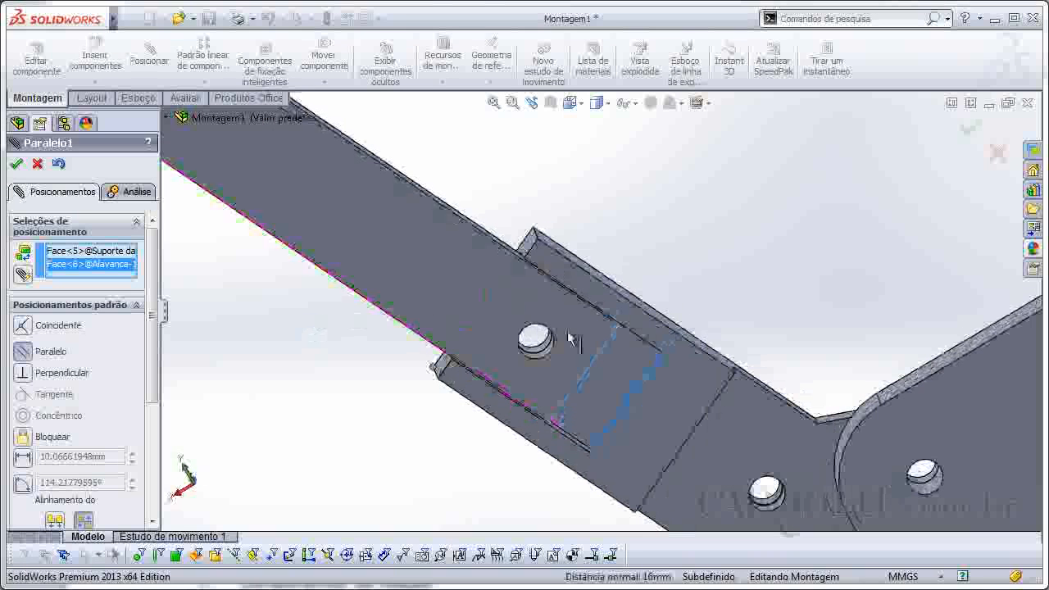
{"action": "left_click", "coordinate": [969, 133]}
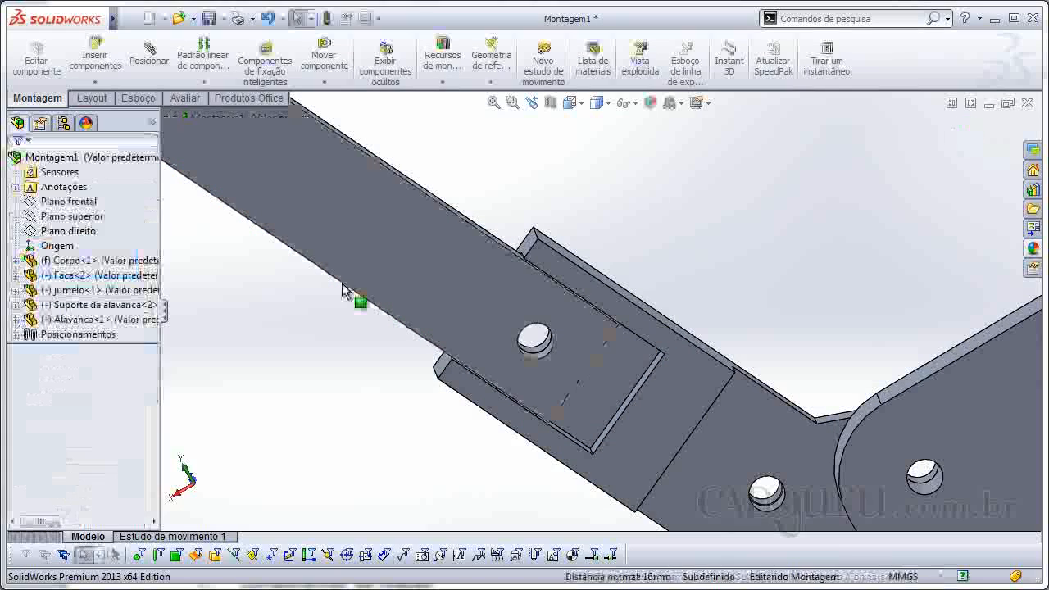
Step: Swing the lever to test how the mated linkage and blade move together
{"action": "left_click_drag", "start_coordinate": [328, 265], "coordinate": [395, 246]}
{"action": "scroll", "coordinate": [401, 297], "scroll_direction": "up", "scroll_amount": 4}
{"action": "middle_click_drag", "start_coordinate": [404, 300], "coordinate": [517, 286]}
{"action": "scroll", "coordinate": [444, 313], "scroll_direction": "up", "scroll_amount": 2}
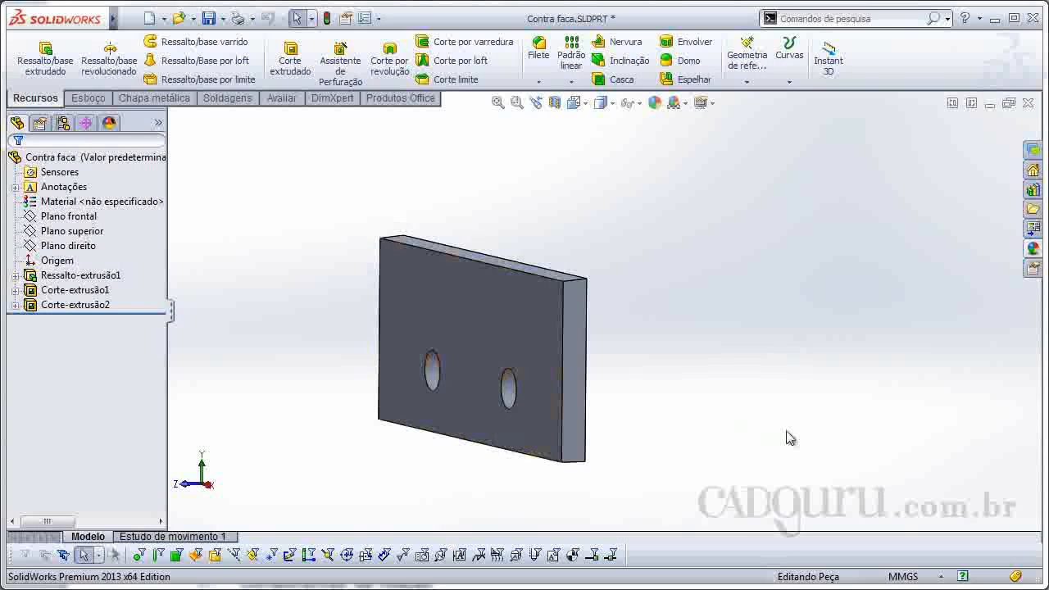
Step: Return to the Montagem1 assembly and insert the Contra faca part beside the body's lower section
{"action": "key", "text": "ctrl+Tab"}
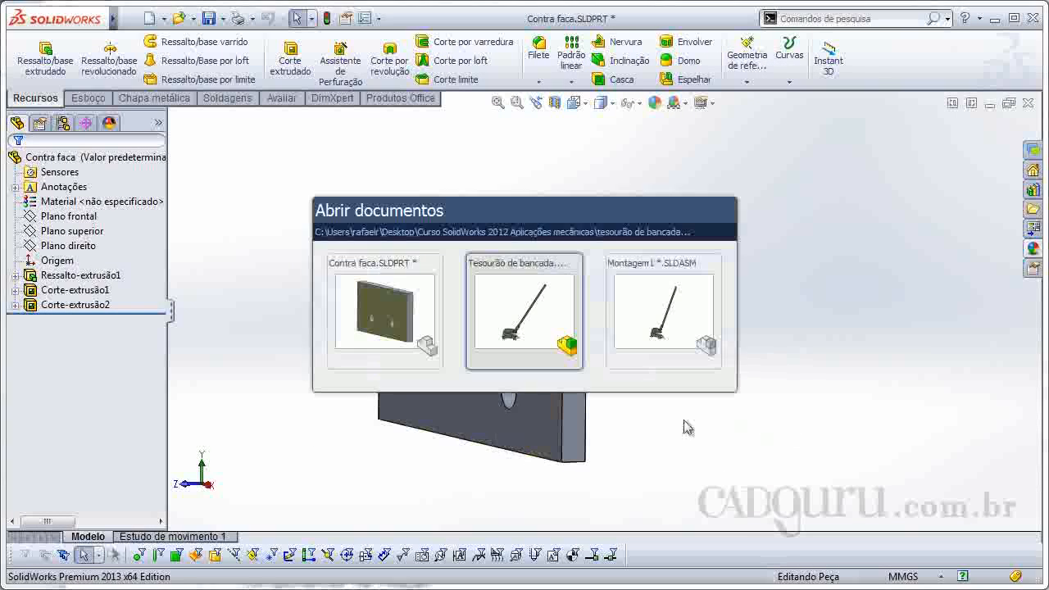
{"action": "key", "text": "ctrl+Tab"}
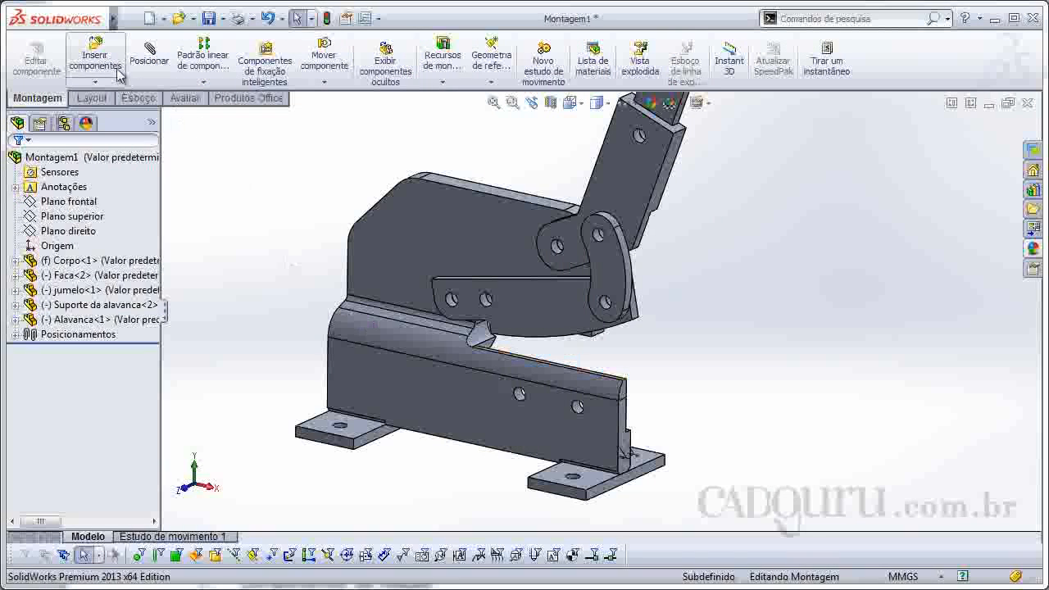
{"action": "left_click", "coordinate": [97, 62]}
{"action": "left_click", "coordinate": [69, 365]}
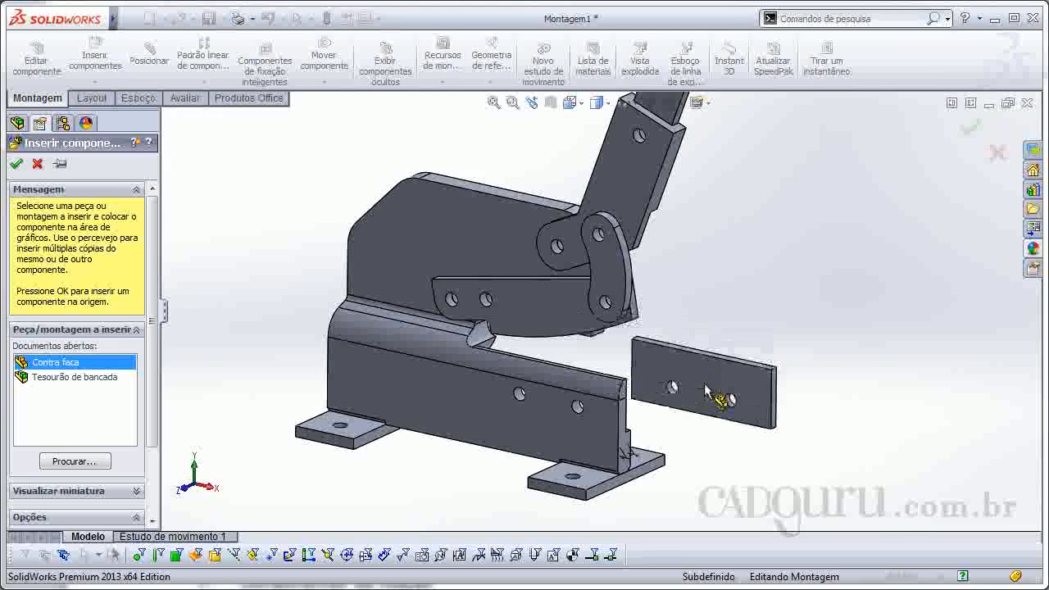
{"action": "left_click", "coordinate": [810, 392]}
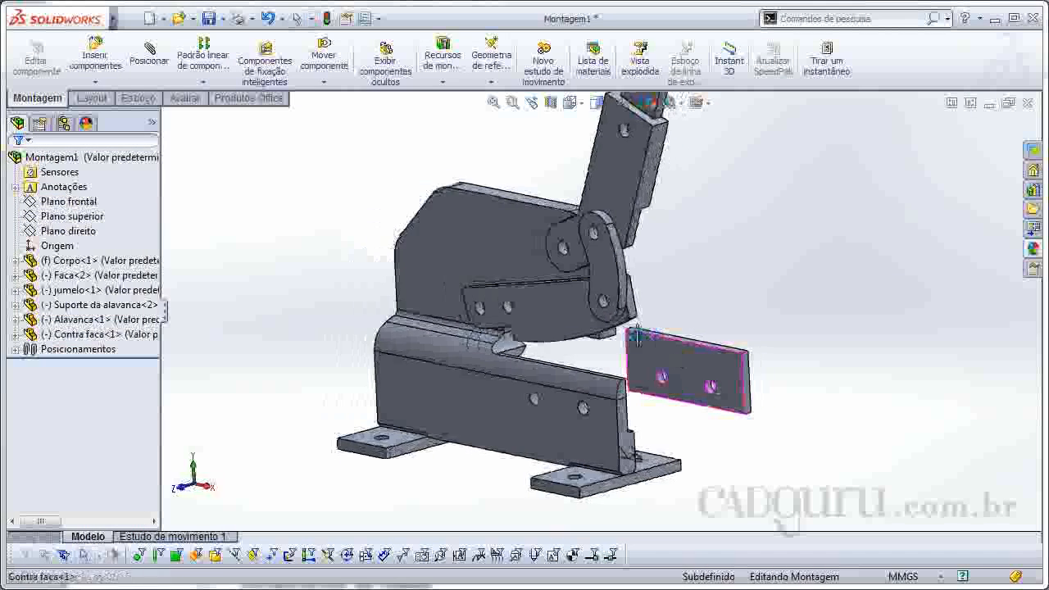
Step: Add two concentric mates aligning the counter-blade's two holes with the two holes in the body's lower section
{"action": "left_click", "coordinate": [150, 56]}
{"action": "scroll", "coordinate": [660, 361], "scroll_direction": "down", "scroll_amount": 6}
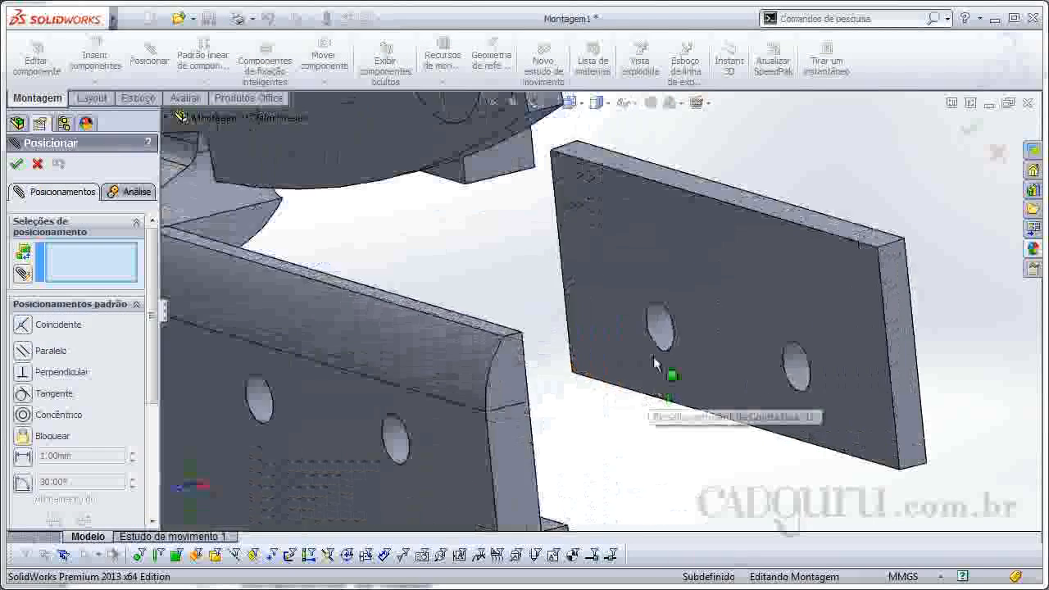
{"action": "left_click", "coordinate": [278, 417]}
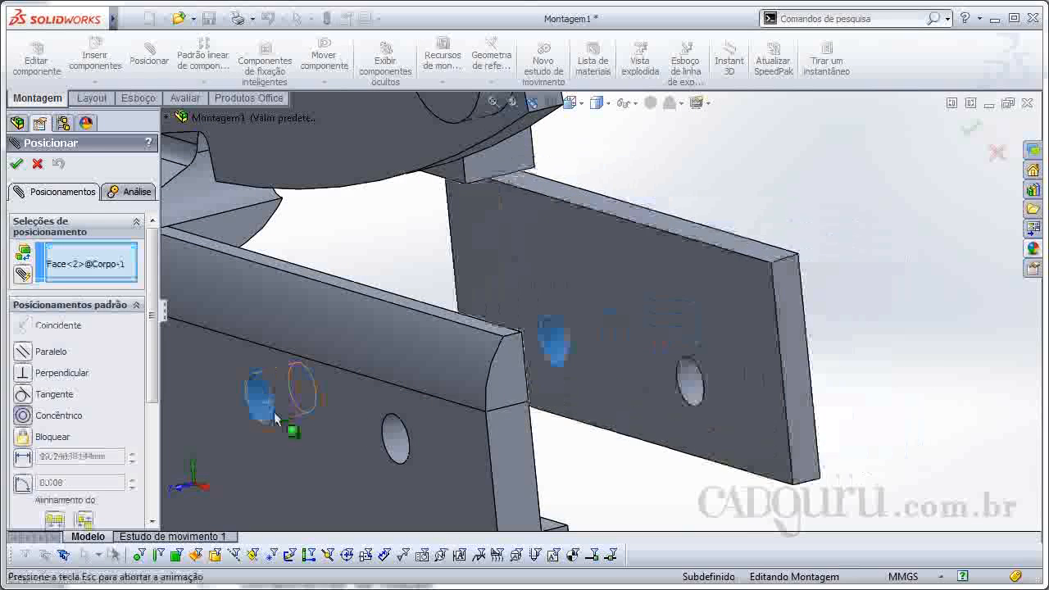
{"action": "left_click", "coordinate": [295, 484]}
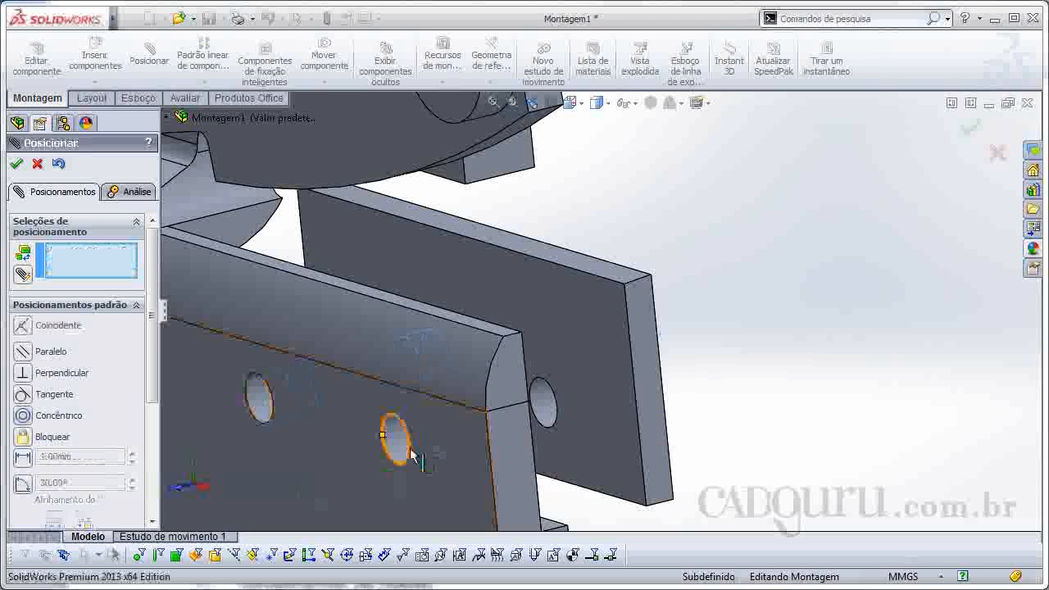
{"action": "left_click", "coordinate": [400, 453]}
{"action": "left_click", "coordinate": [554, 410]}
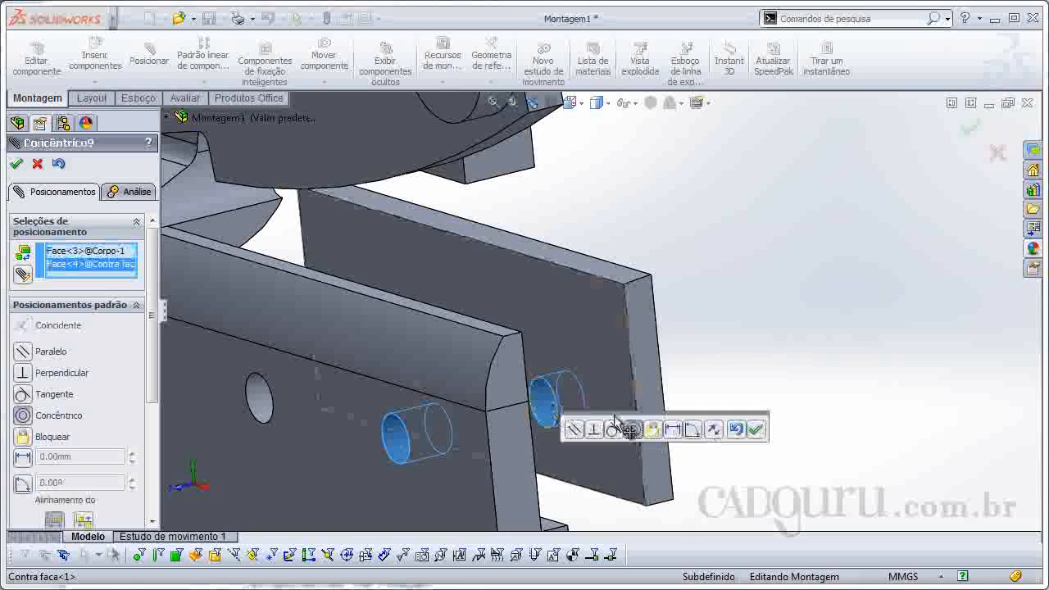
{"action": "left_click", "coordinate": [754, 429]}
Step: Add a coincident mate between the counter-blade's front face and the body's adjoining back face, finish mating, and check that the counter-blade is fixed
{"action": "left_click", "coordinate": [672, 426]}
{"action": "middle_click_drag", "start_coordinate": [672, 427], "coordinate": [528, 352]}
{"action": "left_click", "coordinate": [528, 354]}
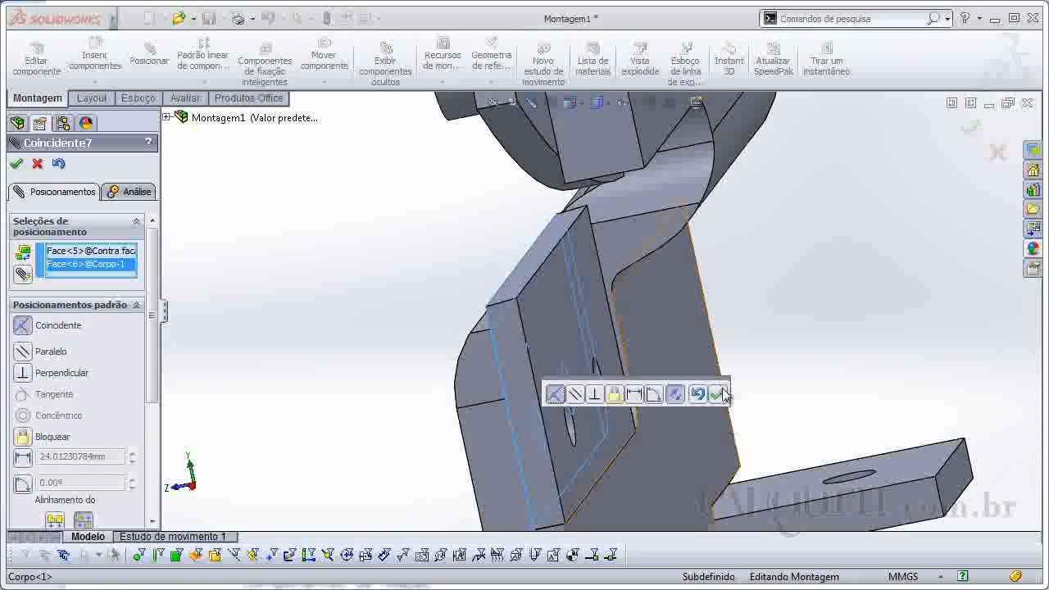
{"action": "left_click", "coordinate": [720, 393]}
{"action": "left_click", "coordinate": [970, 127]}
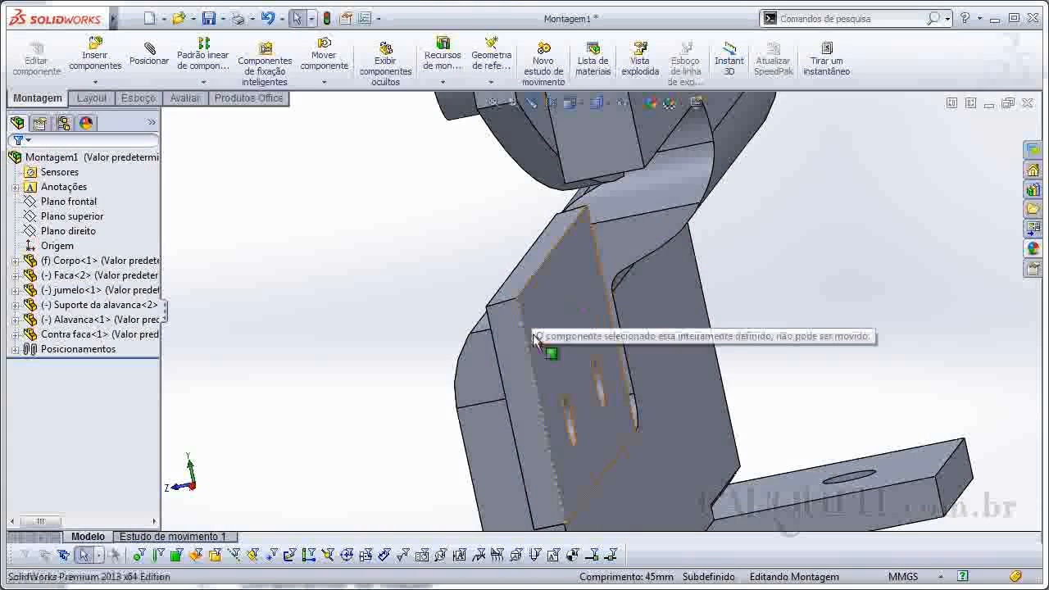
{"action": "left_click", "coordinate": [547, 303]}
{"action": "middle_click_drag", "start_coordinate": [339, 264], "coordinate": [423, 296]}
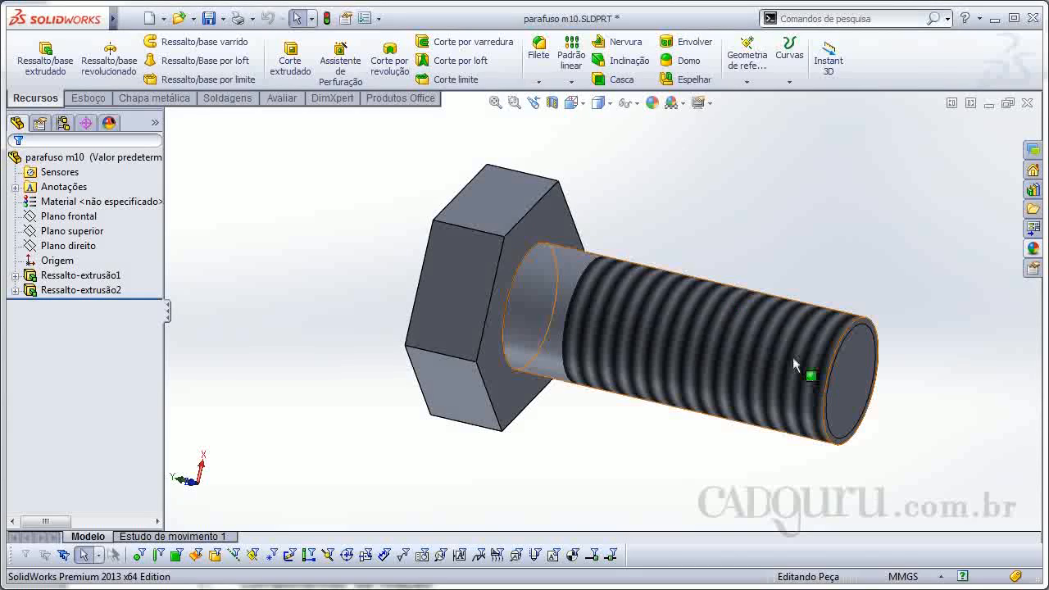
Step: Return to the Montagem1 assembly and insert the pino diam10x30 part beside the body
{"action": "key", "text": "ctrl+Tab"}
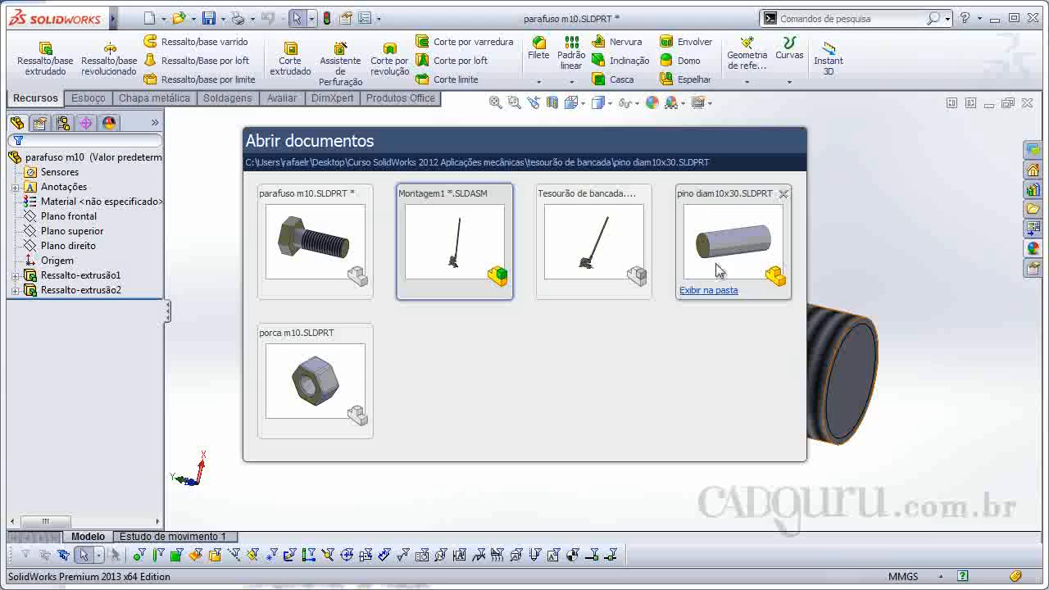
{"action": "left_click", "coordinate": [468, 233]}
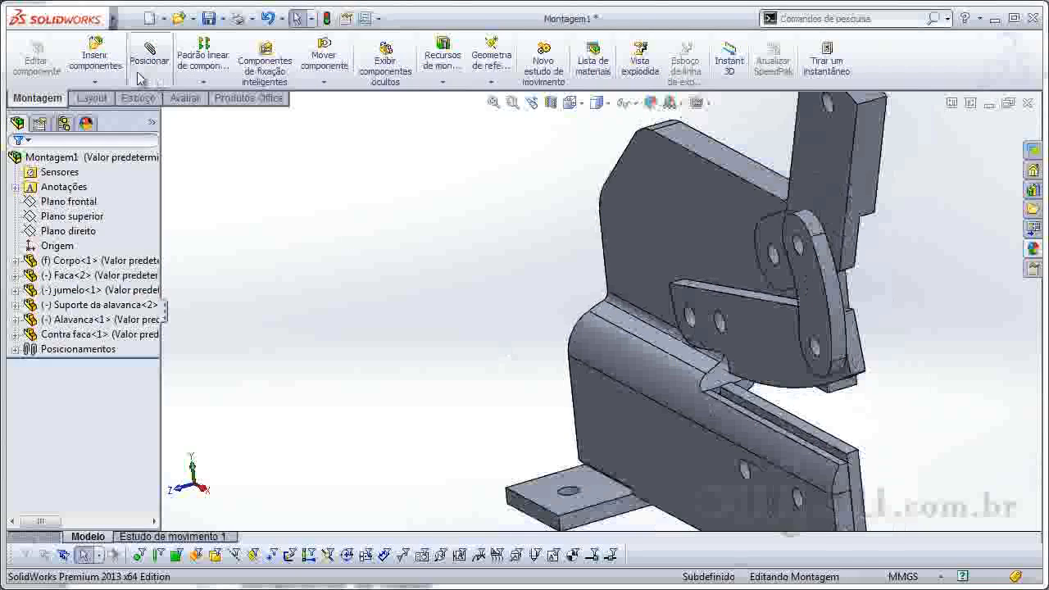
{"action": "left_click", "coordinate": [94, 59]}
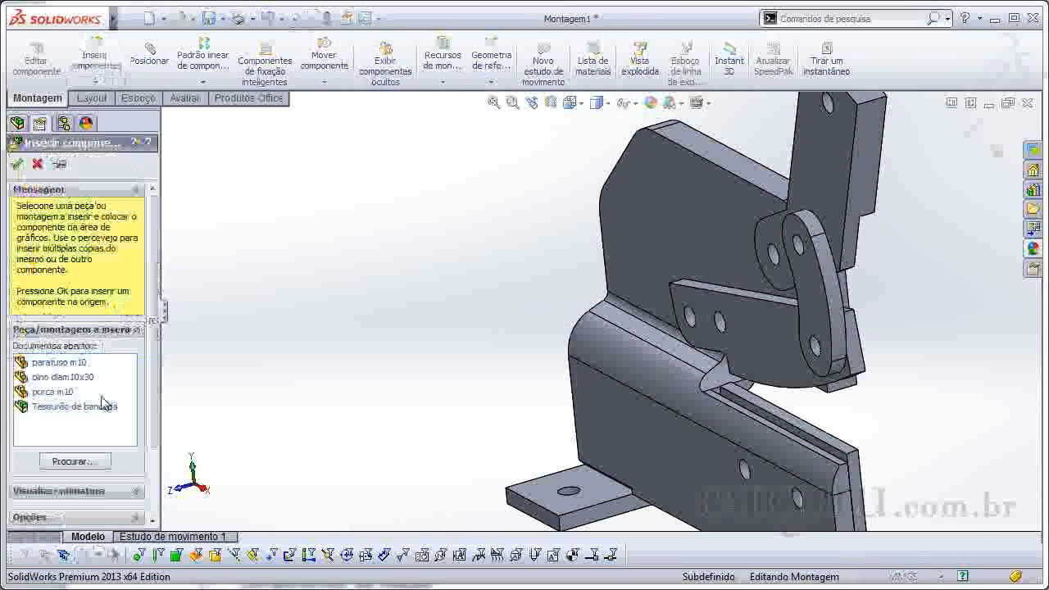
{"action": "left_click", "coordinate": [62, 377]}
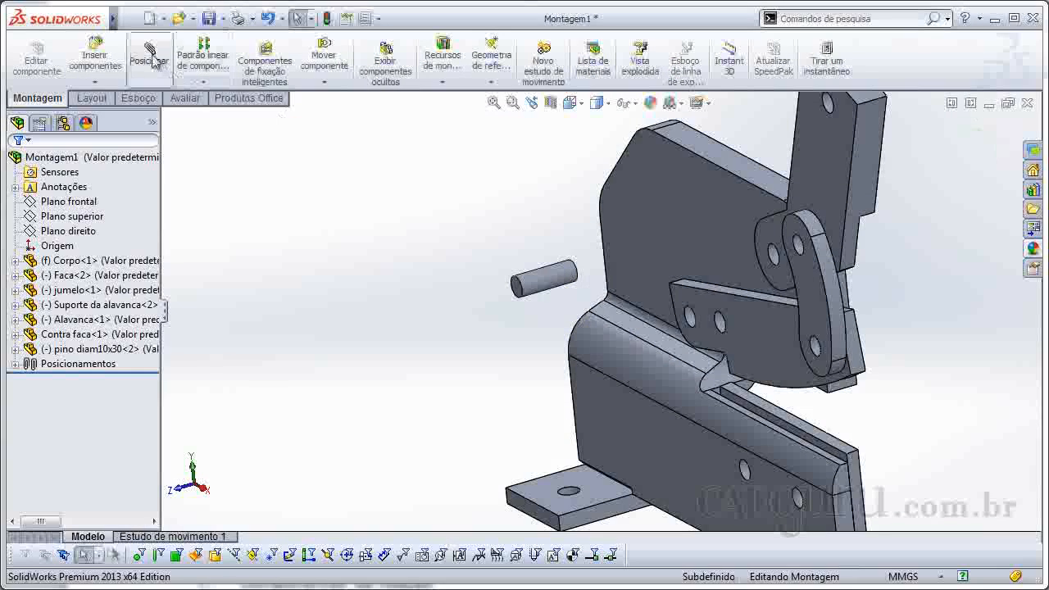
Step: Add a concentric mate between the pin's cylindrical face and the blade's hole nearest its back end
{"action": "left_click", "coordinate": [152, 56]}
{"action": "scroll", "coordinate": [548, 276], "scroll_direction": "down", "scroll_amount": 4}
{"action": "left_click", "coordinate": [552, 304]}
{"action": "middle_click_drag", "start_coordinate": [690, 347], "coordinate": [791, 352]}
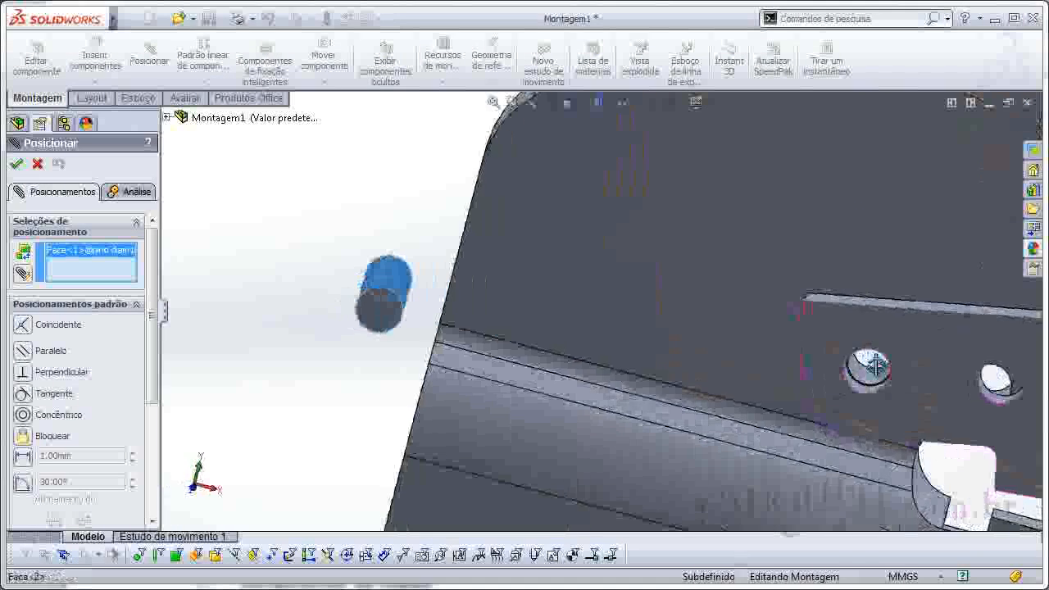
{"action": "middle_click_drag", "start_coordinate": [867, 380], "coordinate": [843, 384]}
{"action": "left_click", "coordinate": [848, 390]}
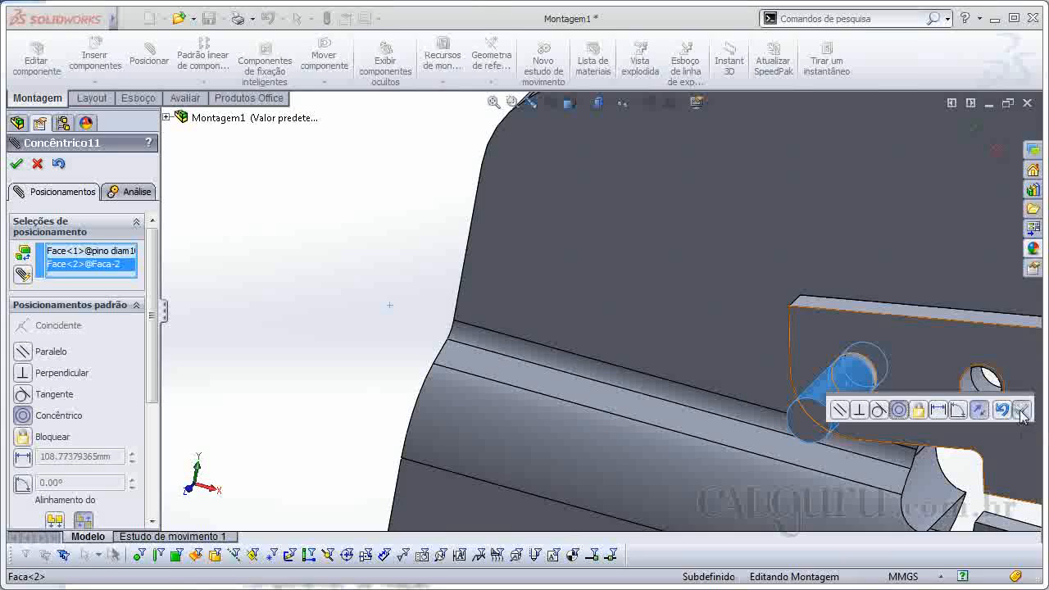
{"action": "left_click", "coordinate": [1022, 411]}
Step: Start an advanced width (Largura) mate with the blade's outer face and the body's opposite outer face as width selections
{"action": "scroll", "coordinate": [107, 352], "scroll_direction": "down", "scroll_amount": 5}
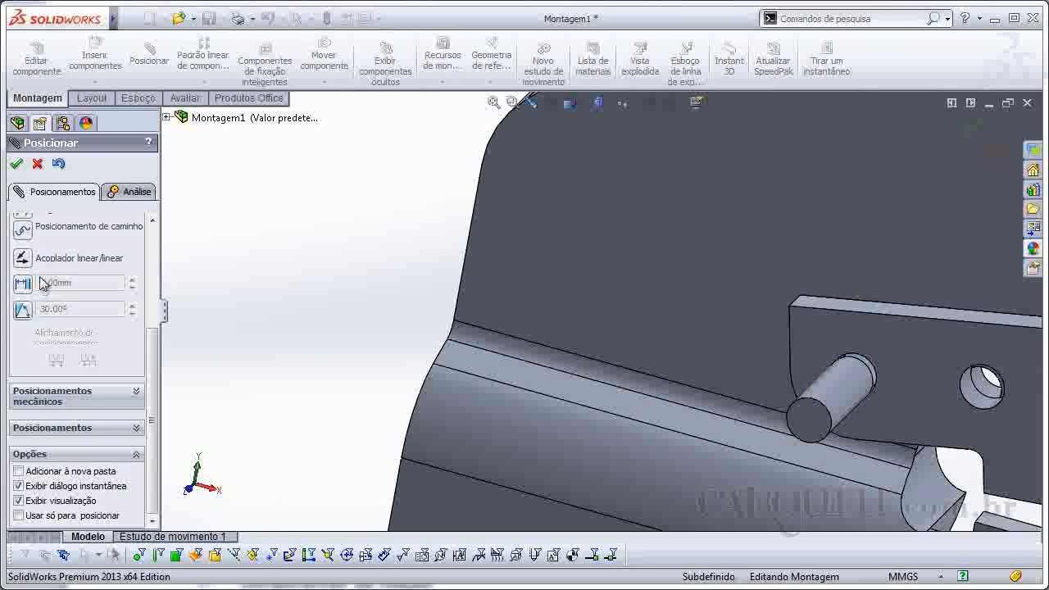
{"action": "scroll", "coordinate": [82, 312], "scroll_direction": "up", "scroll_amount": 3}
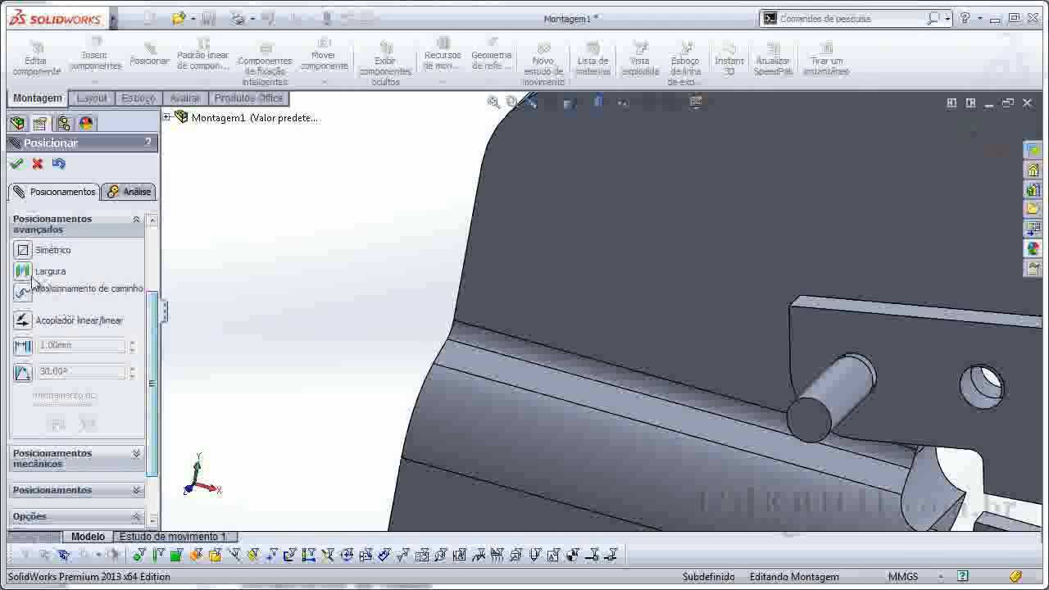
{"action": "left_click", "coordinate": [22, 273]}
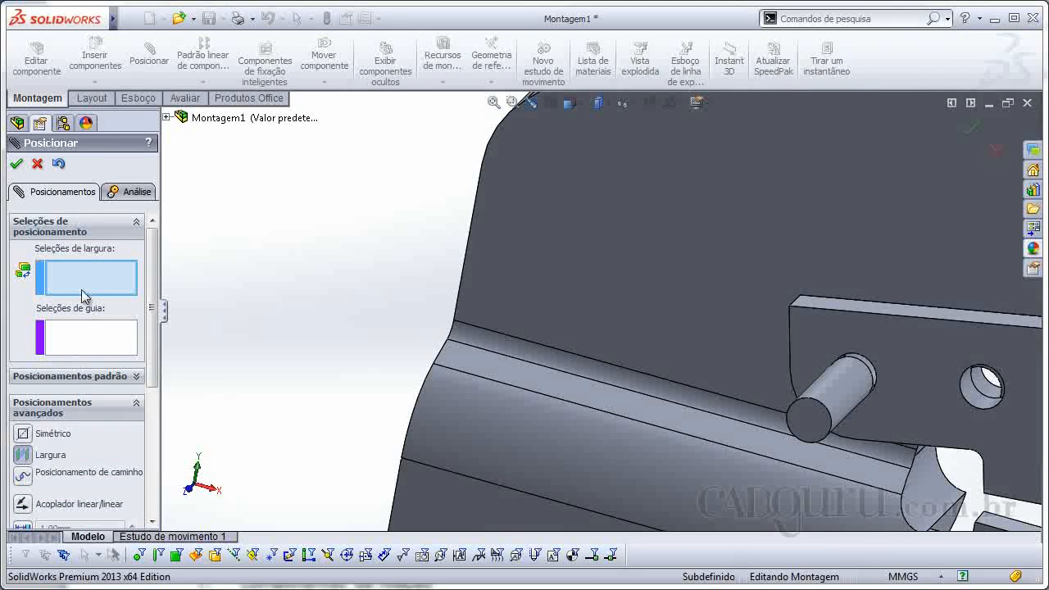
{"action": "left_click", "coordinate": [910, 352]}
{"action": "scroll", "coordinate": [931, 358], "scroll_direction": "up", "scroll_amount": 4}
{"action": "middle_click_drag", "start_coordinate": [932, 359], "coordinate": [973, 309]}
{"action": "scroll", "coordinate": [989, 322], "scroll_direction": "down", "scroll_amount": 3}
{"action": "left_click", "coordinate": [916, 196]}
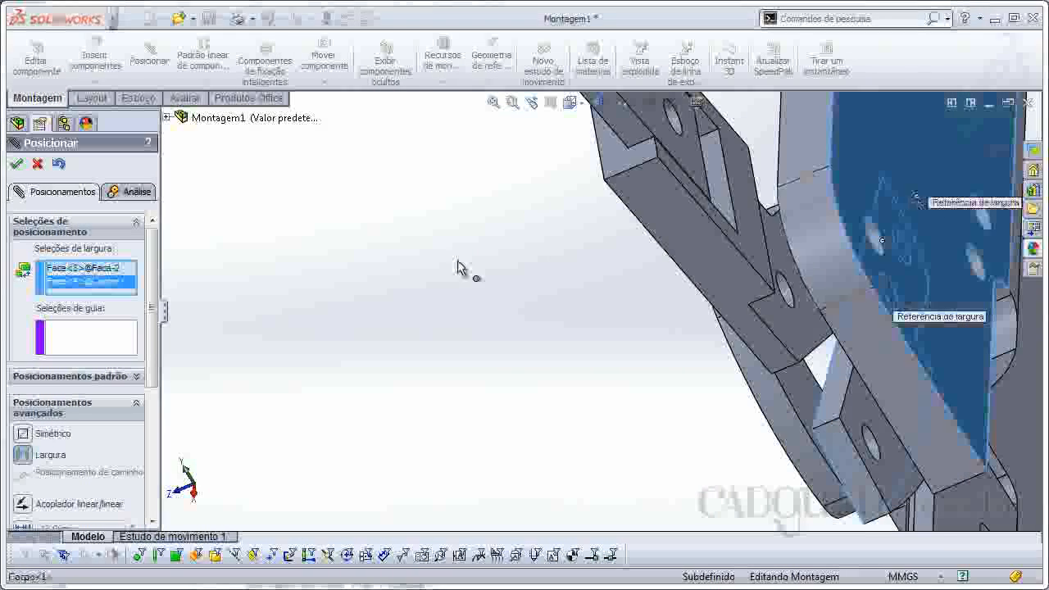
Step: Select the pin's two end faces as the guide selections of the width mate
{"action": "middle_click_drag", "start_coordinate": [613, 293], "coordinate": [574, 236]}
{"action": "scroll", "coordinate": [405, 350], "scroll_direction": "down", "scroll_amount": 4}
{"action": "left_click", "coordinate": [436, 353]}
{"action": "scroll", "coordinate": [459, 336], "scroll_direction": "up", "scroll_amount": 2}
{"action": "middle_click_drag", "start_coordinate": [492, 319], "coordinate": [615, 354]}
{"action": "scroll", "coordinate": [612, 279], "scroll_direction": "down", "scroll_amount": 4}
{"action": "left_click", "coordinate": [586, 370]}
{"action": "scroll", "coordinate": [610, 283], "scroll_direction": "up", "scroll_amount": 3}
{"action": "middle_click_drag", "start_coordinate": [602, 272], "coordinate": [656, 326]}
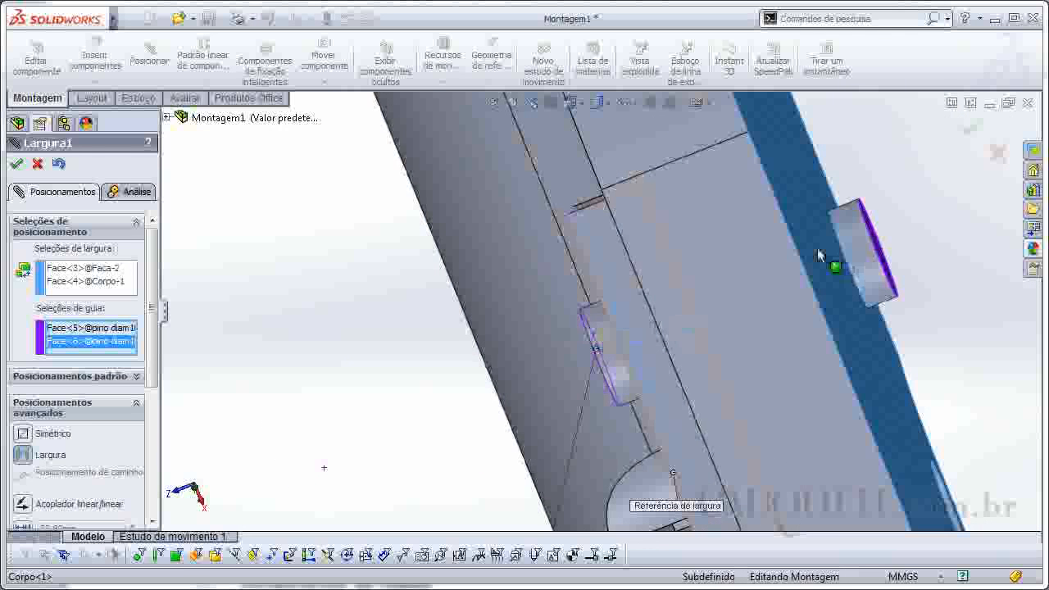
Step: Check how the pin is centred through the blade and body, accept the width mate and finish mating
{"action": "middle_click_drag", "start_coordinate": [715, 266], "coordinate": [679, 356]}
{"action": "scroll", "coordinate": [696, 373], "scroll_direction": "up", "scroll_amount": 3}
{"action": "scroll", "coordinate": [732, 363], "scroll_direction": "up", "scroll_amount": 2}
{"action": "middle_click_drag", "start_coordinate": [757, 342], "coordinate": [639, 312]}
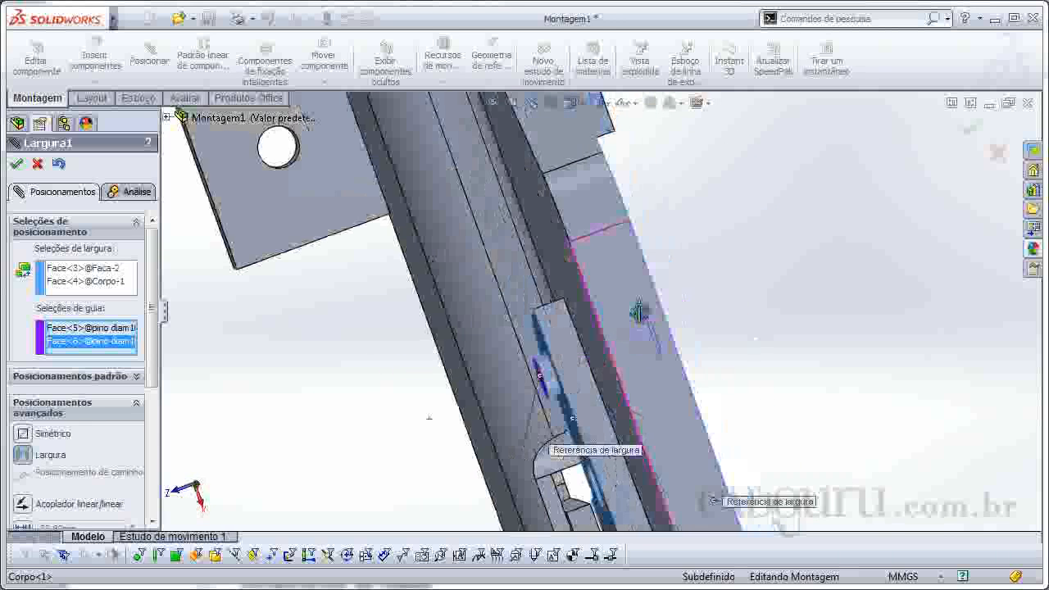
{"action": "middle_click_drag", "start_coordinate": [677, 349], "coordinate": [621, 340]}
{"action": "scroll", "coordinate": [683, 324], "scroll_direction": "down", "scroll_amount": 3}
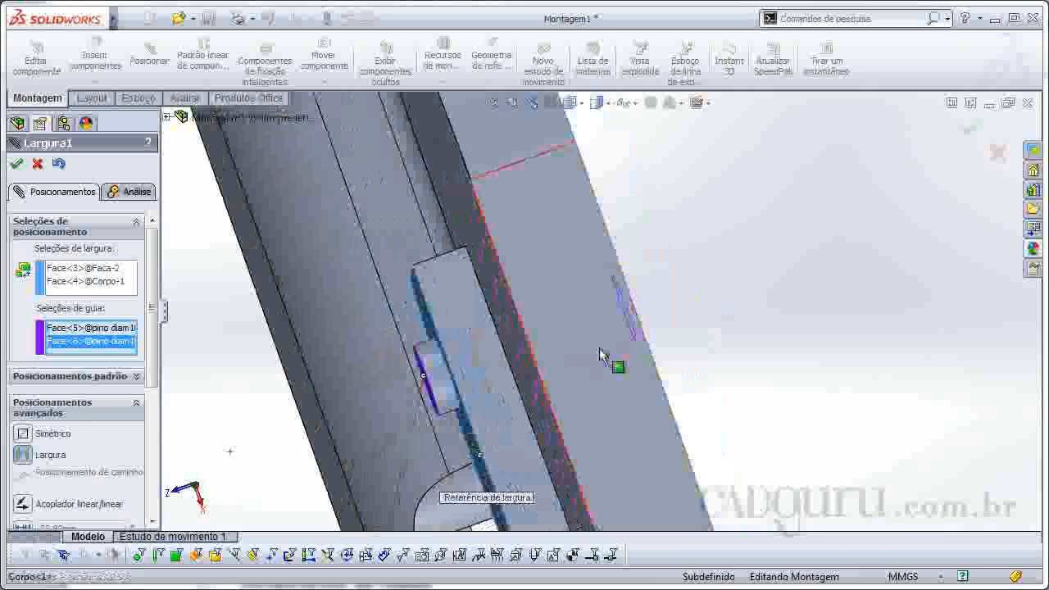
{"action": "left_click", "coordinate": [967, 130]}
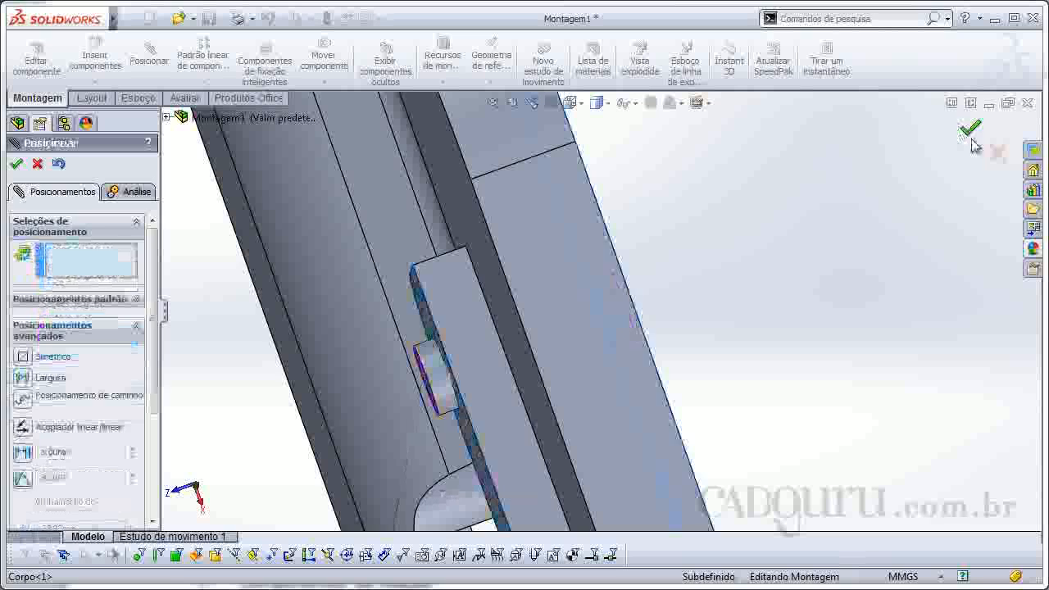
{"action": "left_click", "coordinate": [967, 130]}
Step: Insert the parafuso m10 part beside the body's lower section
{"action": "scroll", "coordinate": [624, 447], "scroll_direction": "up", "scroll_amount": 2}
{"action": "scroll", "coordinate": [625, 446], "scroll_direction": "up", "scroll_amount": 2}
{"action": "middle_click_drag", "start_coordinate": [624, 447], "coordinate": [541, 226]}
{"action": "left_click", "coordinate": [94, 59]}
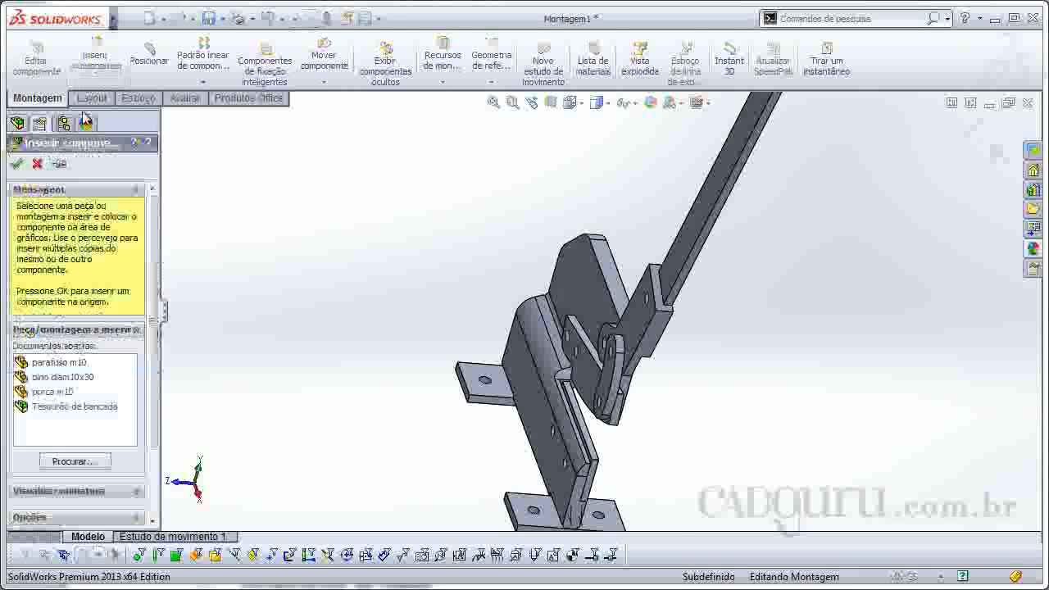
{"action": "scroll", "coordinate": [370, 426], "scroll_direction": "up", "scroll_amount": 3}
{"action": "middle_click_drag", "start_coordinate": [402, 321], "coordinate": [445, 314]}
{"action": "scroll", "coordinate": [323, 295], "scroll_direction": "down", "scroll_amount": 6}
{"action": "scroll", "coordinate": [519, 432], "scroll_direction": "up", "scroll_amount": 3}
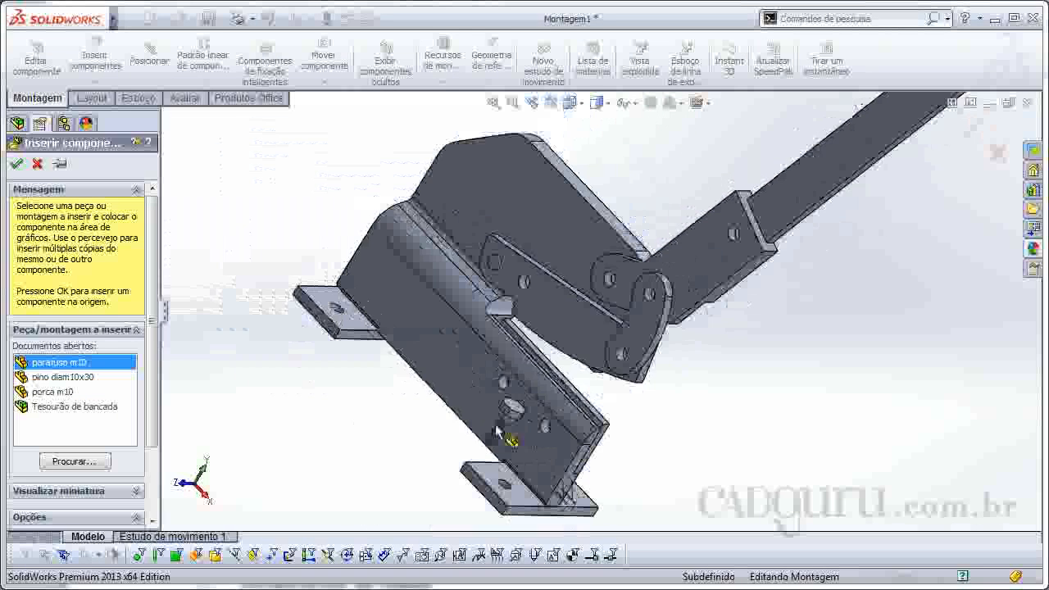
{"action": "left_click", "coordinate": [457, 425]}
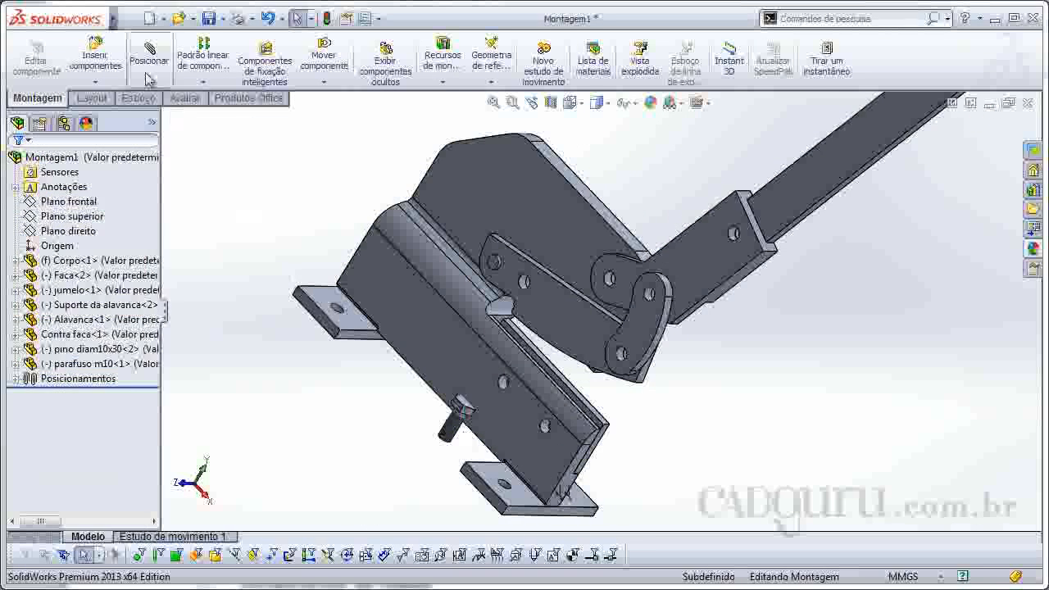
Step: Add a concentric mate between the bolt's shank and the body's outermost lower hole, aligned so the head sits opposite the counter-blade
{"action": "scroll", "coordinate": [419, 423], "scroll_direction": "down", "scroll_amount": 6}
{"action": "left_click", "coordinate": [525, 463]}
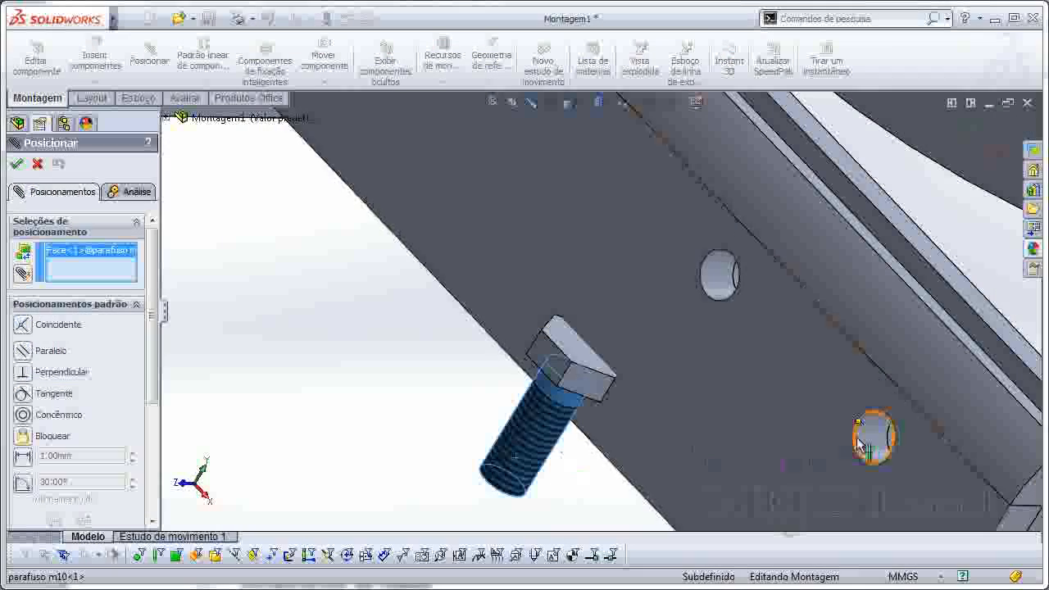
{"action": "left_click", "coordinate": [873, 442]}
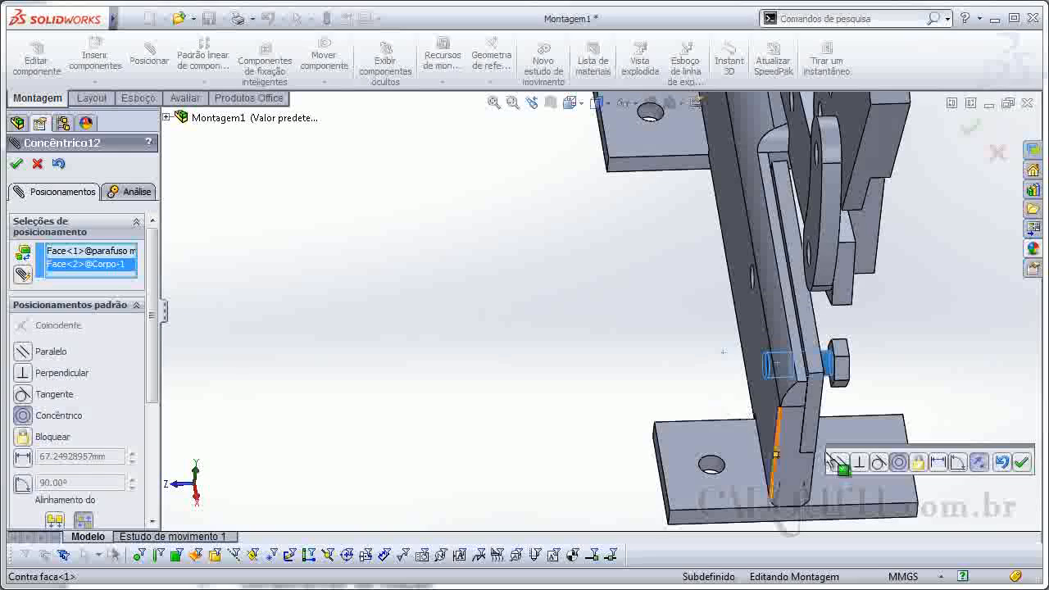
{"action": "scroll", "coordinate": [150, 328], "scroll_direction": "down", "scroll_amount": 3}
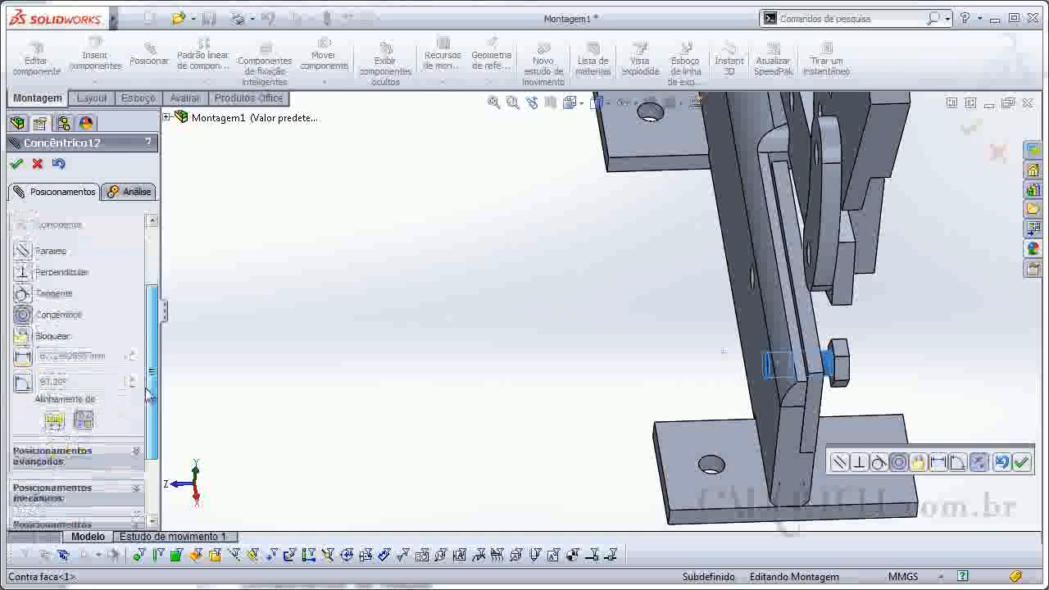
{"action": "left_click", "coordinate": [54, 424]}
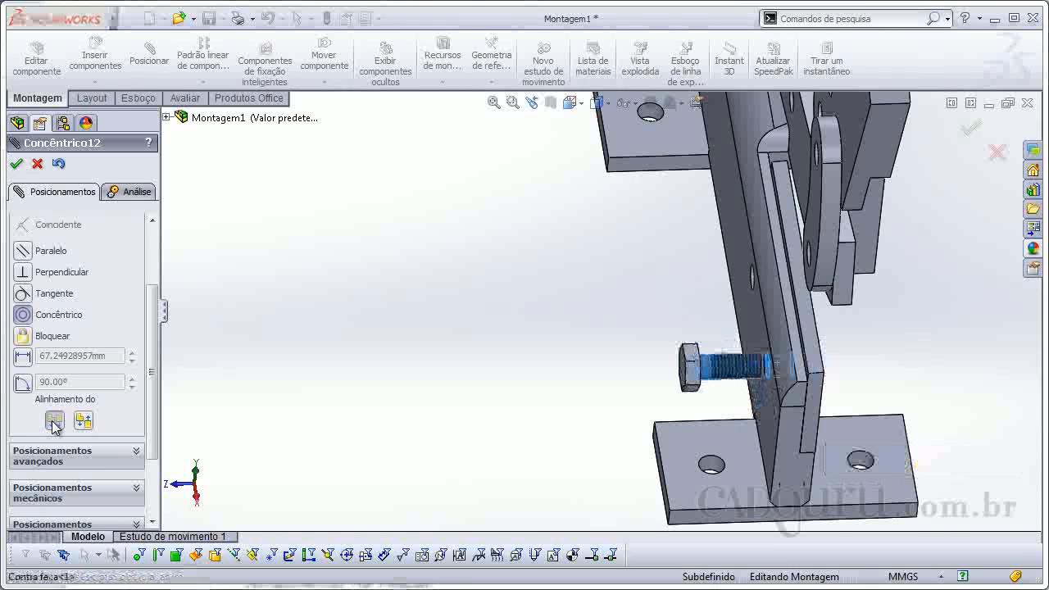
{"action": "left_click", "coordinate": [16, 163]}
Step: Add a coincident mate between the underside of the bolt's head and the body's adjoining outer face, and finish mating
{"action": "scroll", "coordinate": [666, 358], "scroll_direction": "down", "scroll_amount": 3}
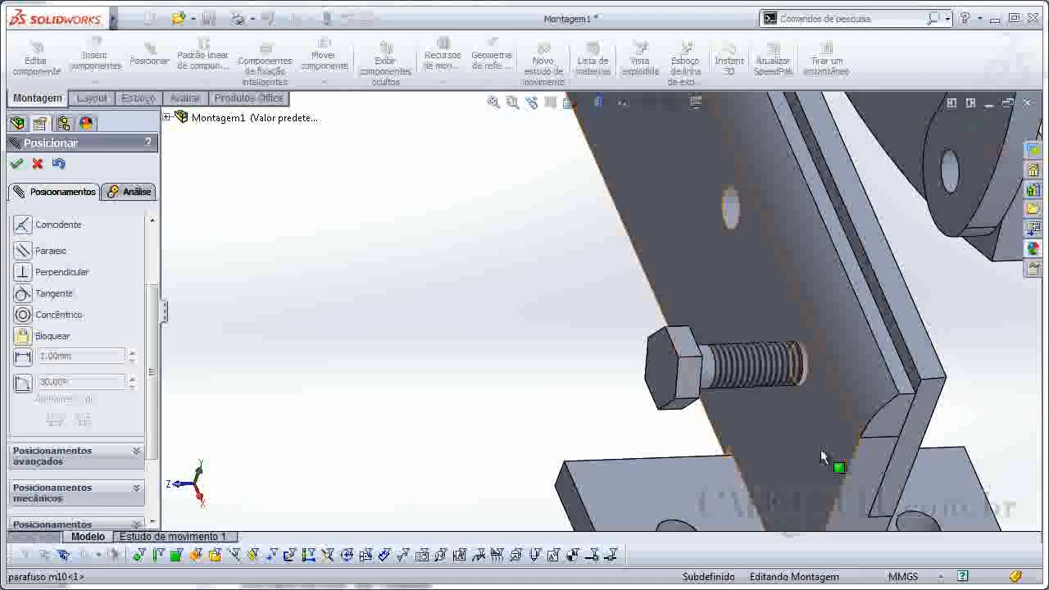
{"action": "middle_click_drag", "start_coordinate": [805, 431], "coordinate": [591, 325]}
{"action": "left_click", "coordinate": [591, 325]}
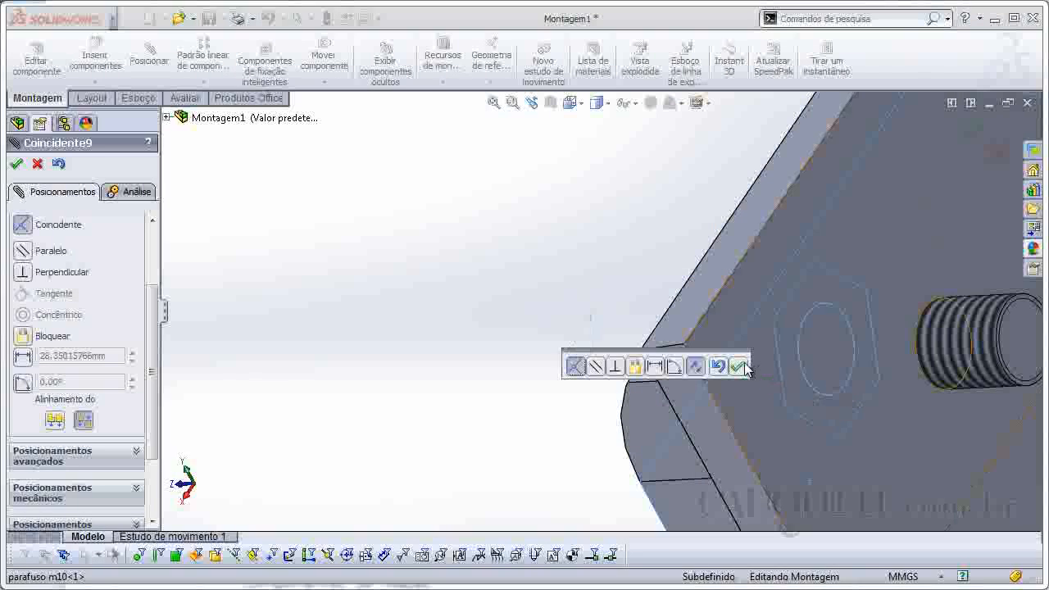
{"action": "left_click", "coordinate": [740, 365]}
{"action": "left_click", "coordinate": [967, 131]}
Step: Insert the porca m10 part beside the bolt's threaded end
{"action": "middle_click_drag", "start_coordinate": [644, 218], "coordinate": [352, 279]}
{"action": "left_click", "coordinate": [96, 59]}
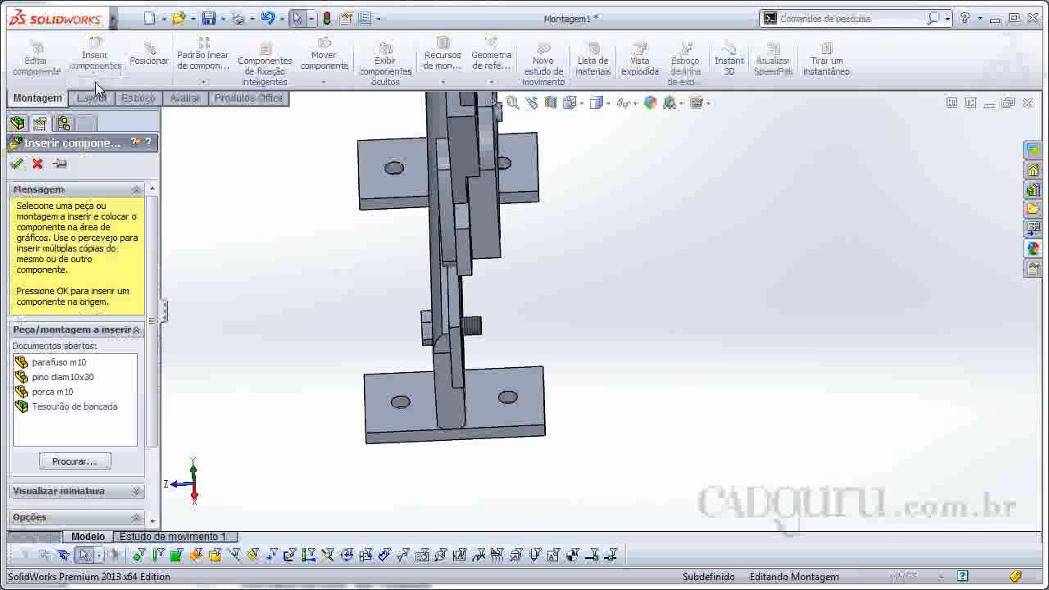
{"action": "left_click", "coordinate": [512, 291]}
Step: Add a concentric mate between the nut's bore and the bolt's threaded shank
{"action": "scroll", "coordinate": [446, 301], "scroll_direction": "down", "scroll_amount": 10}
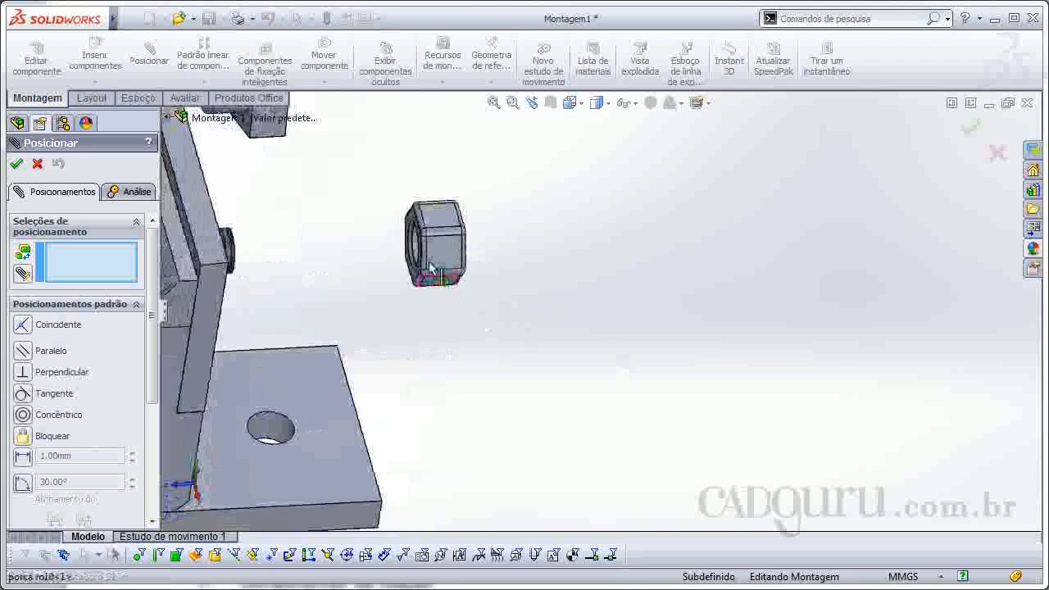
{"action": "left_click", "coordinate": [503, 259]}
{"action": "scroll", "coordinate": [501, 261], "scroll_direction": "up", "scroll_amount": 4}
{"action": "middle_click_drag", "start_coordinate": [500, 262], "coordinate": [362, 282]}
{"action": "scroll", "coordinate": [289, 288], "scroll_direction": "down", "scroll_amount": 3}
{"action": "left_click", "coordinate": [266, 291]}
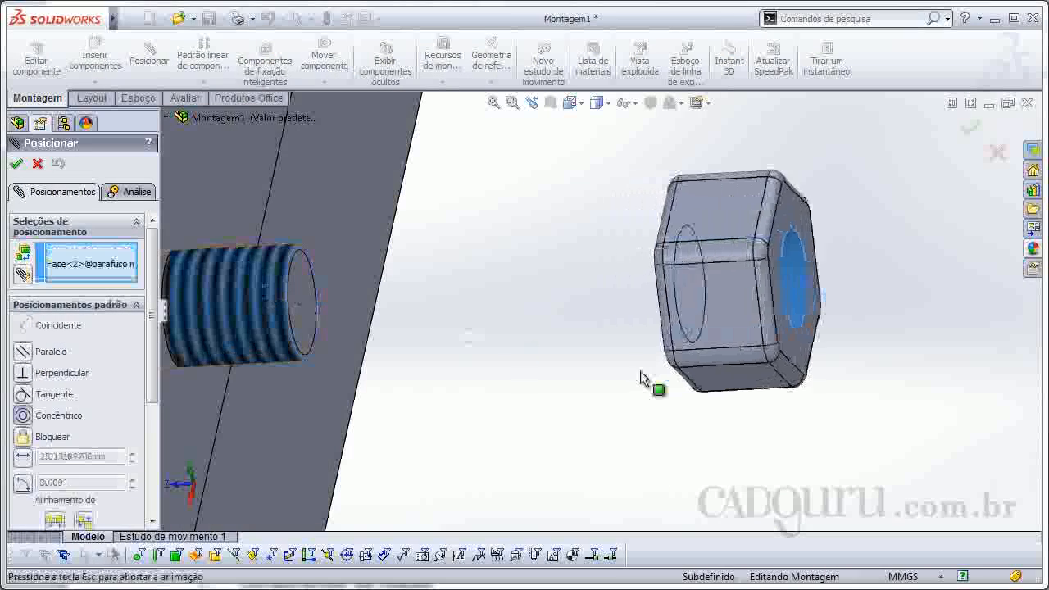
{"action": "left_click", "coordinate": [903, 389]}
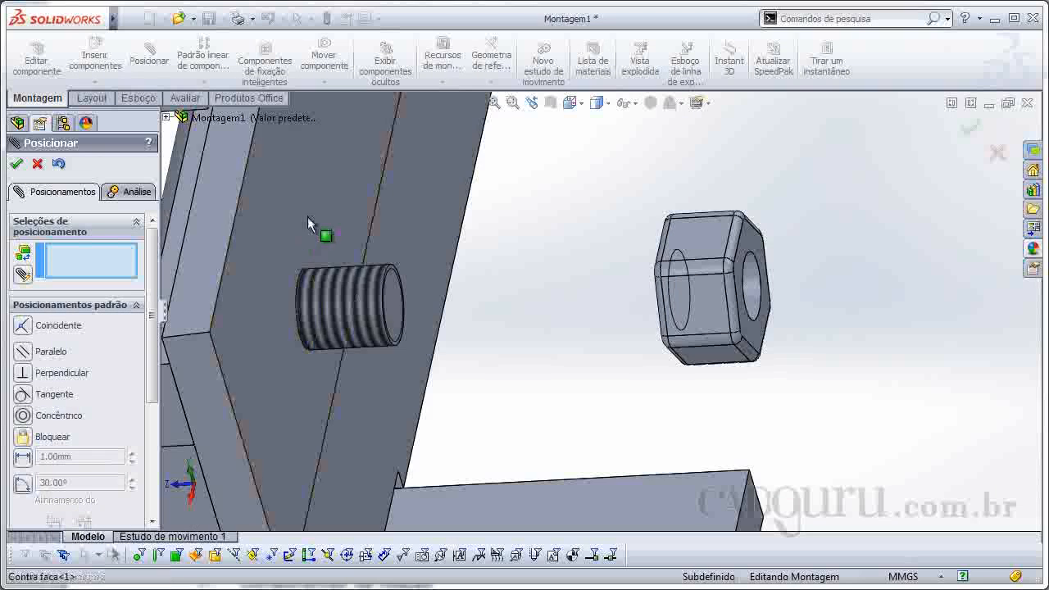
Step: Add a coincident mate between the counter-blade's outer face and the nut's facing side, and finish mating
{"action": "left_click", "coordinate": [308, 226]}
{"action": "scroll", "coordinate": [527, 292], "scroll_direction": "down", "scroll_amount": 6}
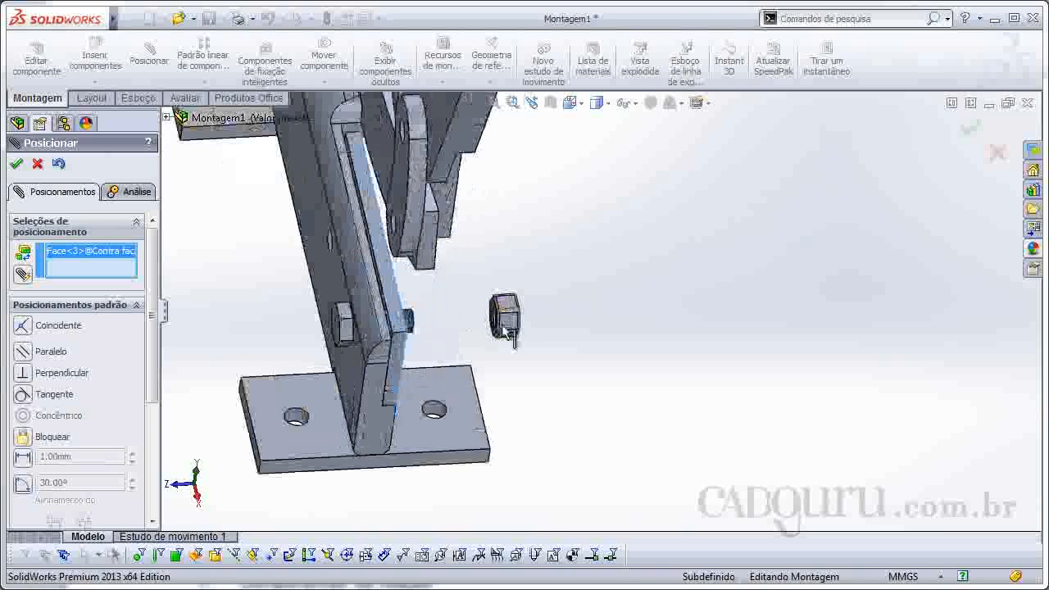
{"action": "left_click", "coordinate": [672, 325]}
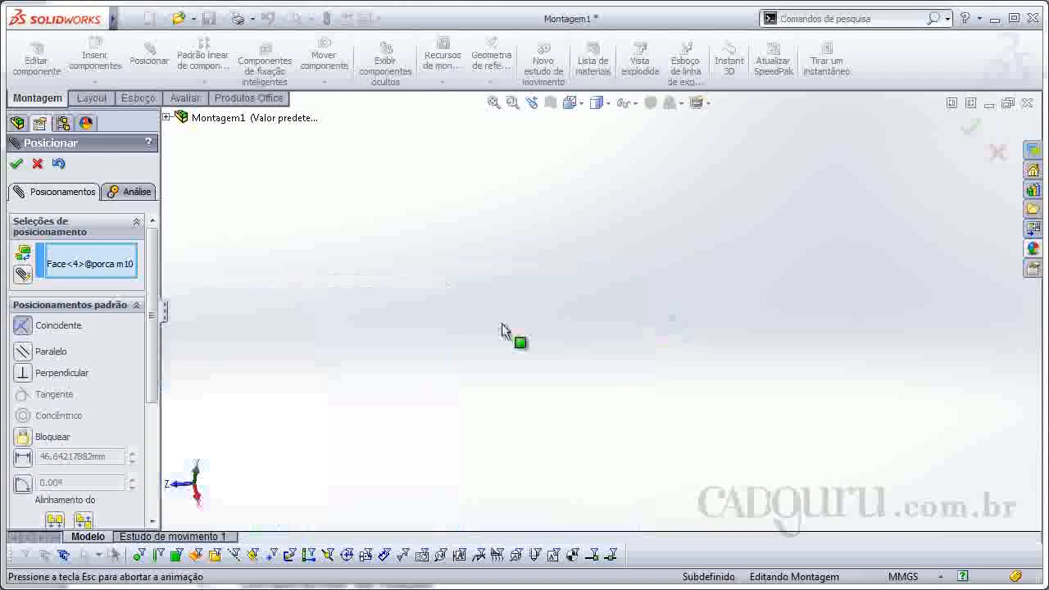
{"action": "left_click", "coordinate": [469, 345]}
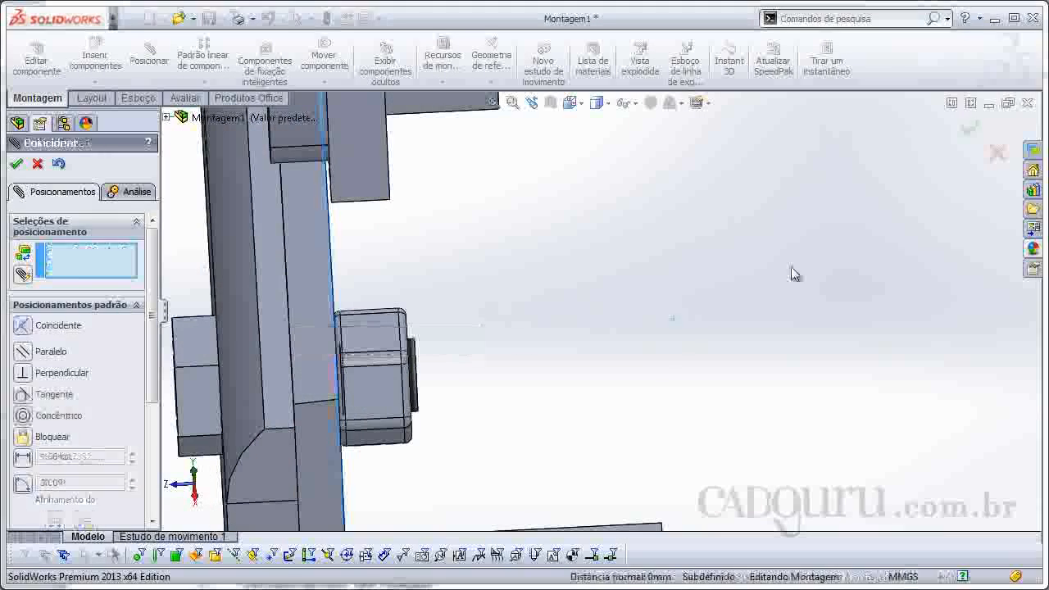
{"action": "left_click", "coordinate": [967, 131]}
Step: Copy the installed parafuso m10 bolt within the assembly and place the copy beside the body's free lower hole
{"action": "scroll", "coordinate": [461, 319], "scroll_direction": "up", "scroll_amount": 4}
{"action": "middle_click_drag", "start_coordinate": [459, 319], "coordinate": [534, 420]}
{"action": "scroll", "coordinate": [579, 171], "scroll_direction": "up", "scroll_amount": 2}
{"action": "middle_click_drag", "start_coordinate": [574, 339], "coordinate": [653, 281]}
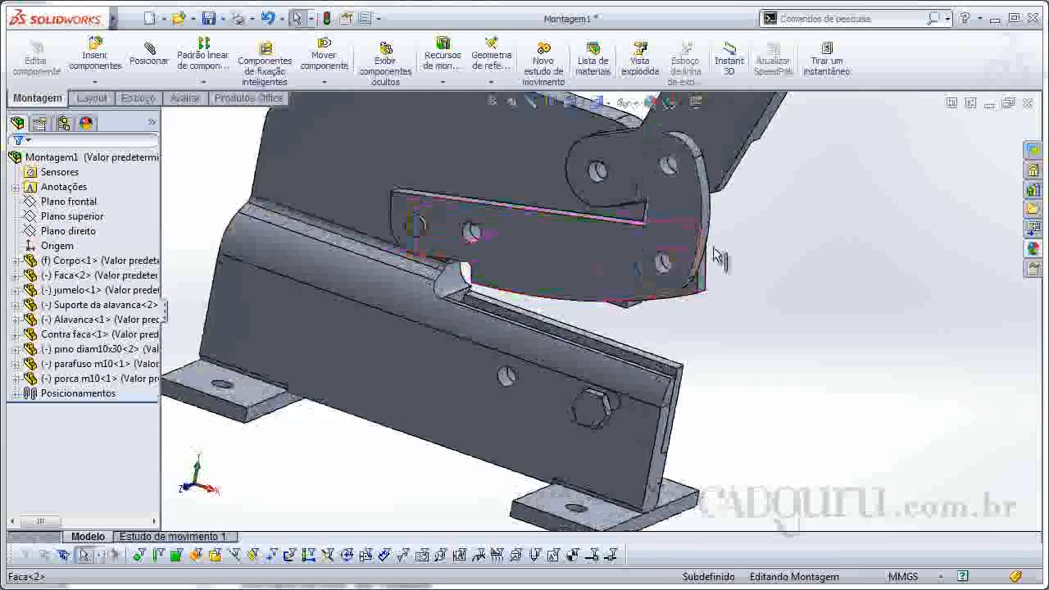
{"action": "scroll", "coordinate": [652, 275], "scroll_direction": "up", "scroll_amount": 4}
{"action": "scroll", "coordinate": [579, 334], "scroll_direction": "down", "scroll_amount": 3}
{"action": "scroll", "coordinate": [567, 344], "scroll_direction": "down", "scroll_amount": 4}
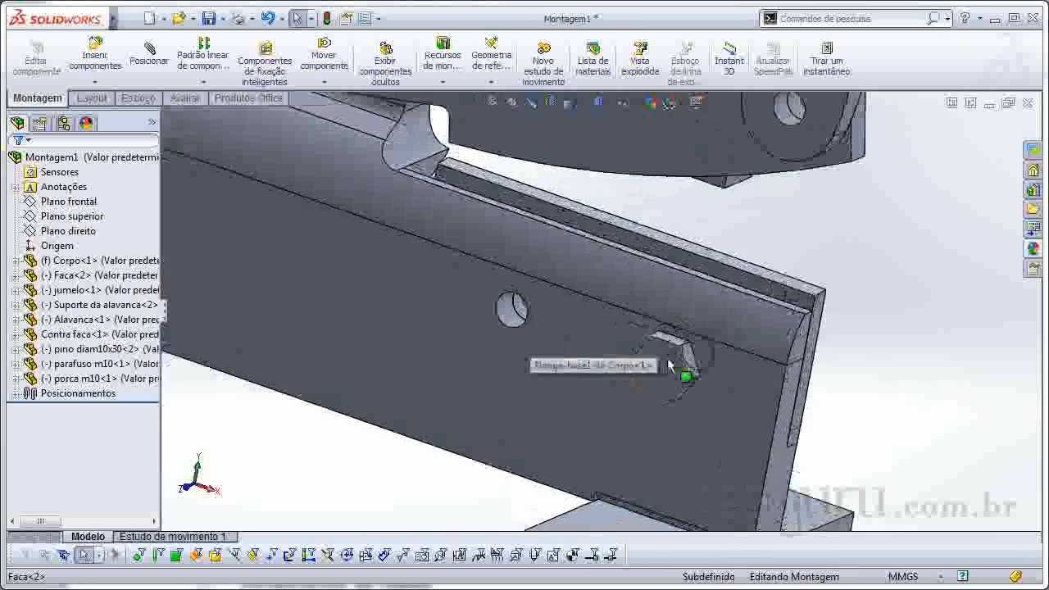
{"action": "middle_click_drag", "start_coordinate": [579, 368], "coordinate": [603, 399]}
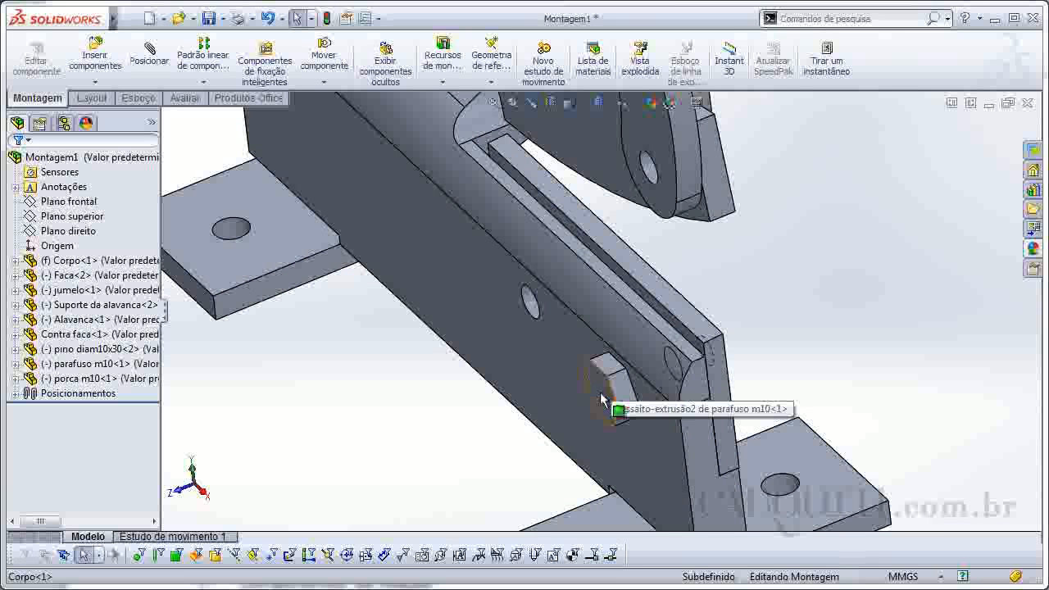
{"action": "left_click_drag", "start_coordinate": [603, 399], "coordinate": [422, 306]}
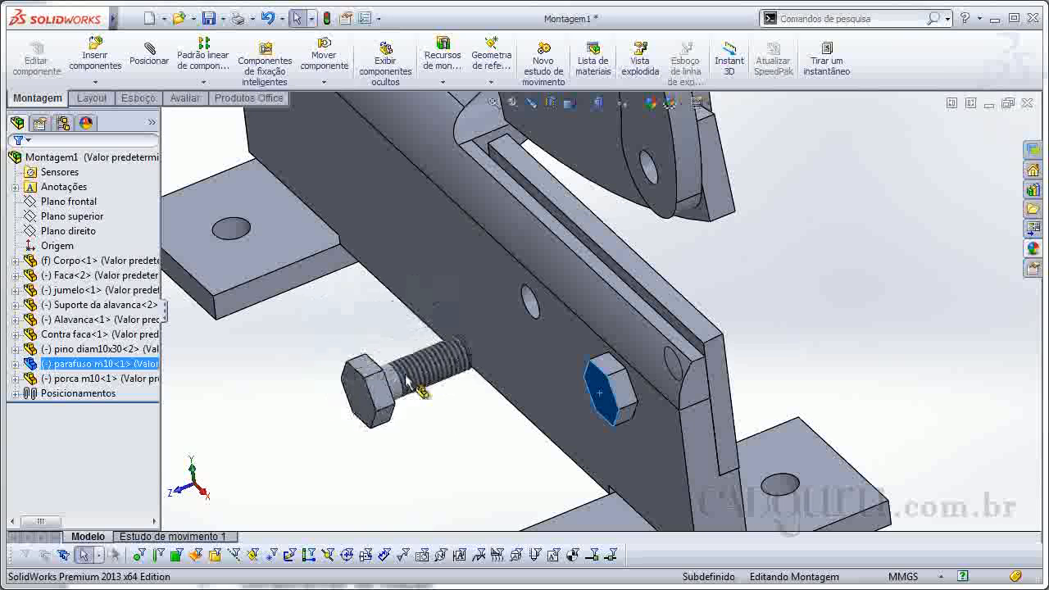
{"action": "left_click_drag", "start_coordinate": [390, 379], "coordinate": [400, 386]}
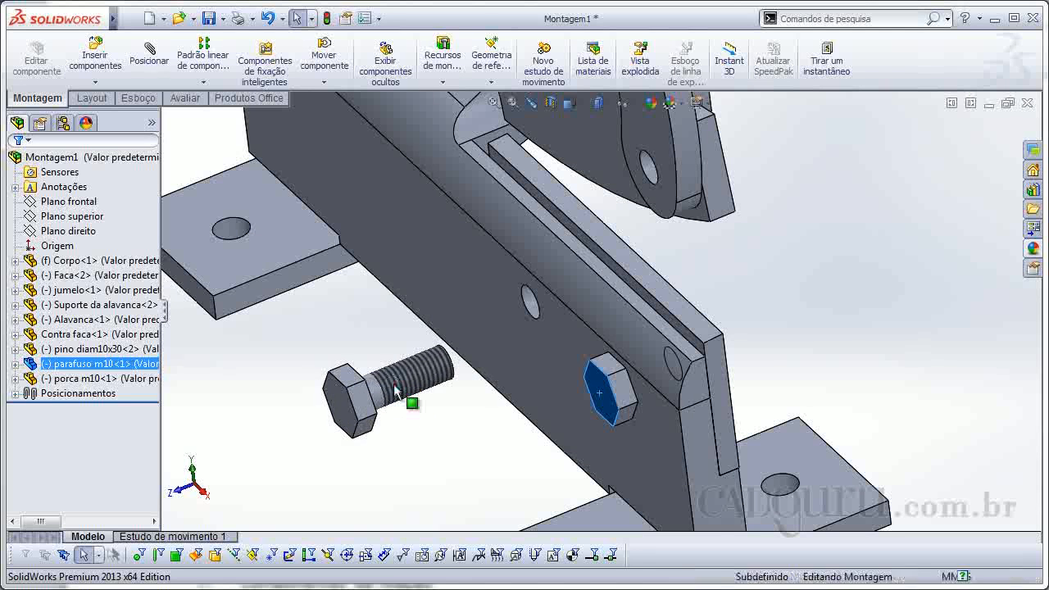
Step: Add a concentric mate between the copied bolt's shank and the body's remaining lower hole
{"action": "middle_click_drag", "start_coordinate": [418, 397], "coordinate": [498, 395]}
{"action": "left_click", "coordinate": [149, 53]}
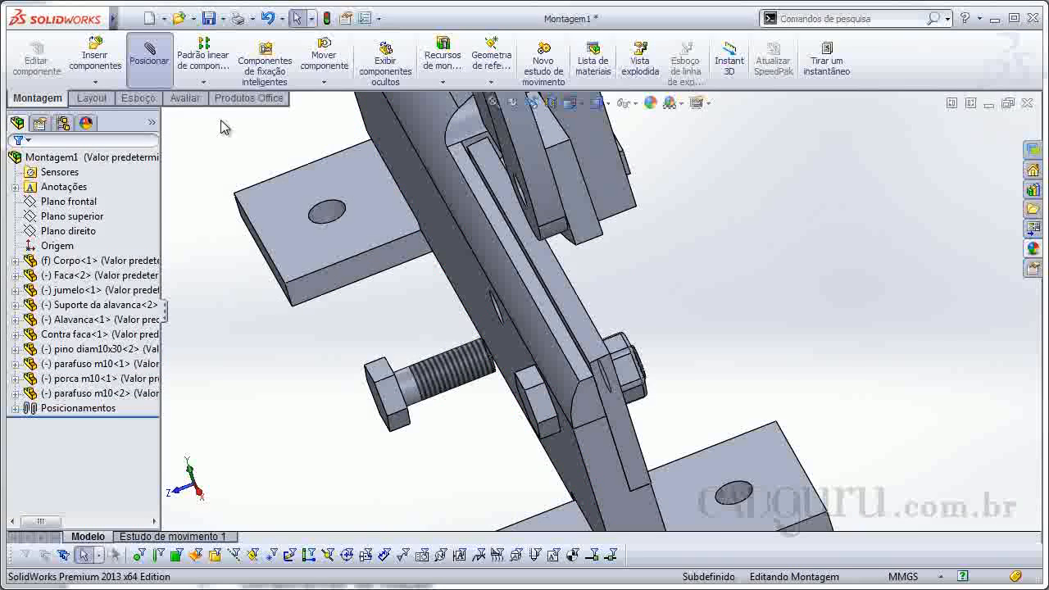
{"action": "middle_click_drag", "start_coordinate": [543, 262], "coordinate": [597, 267]}
{"action": "scroll", "coordinate": [399, 372], "scroll_direction": "down", "scroll_amount": 3}
{"action": "left_click", "coordinate": [402, 372]}
{"action": "left_click", "coordinate": [845, 417]}
Step: Add a coincident mate between the body's outer face and the underside of the copied bolt's head, and finish mating
{"action": "left_click", "coordinate": [485, 388]}
{"action": "middle_click_drag", "start_coordinate": [485, 387], "coordinate": [368, 356]}
{"action": "left_click", "coordinate": [373, 356]}
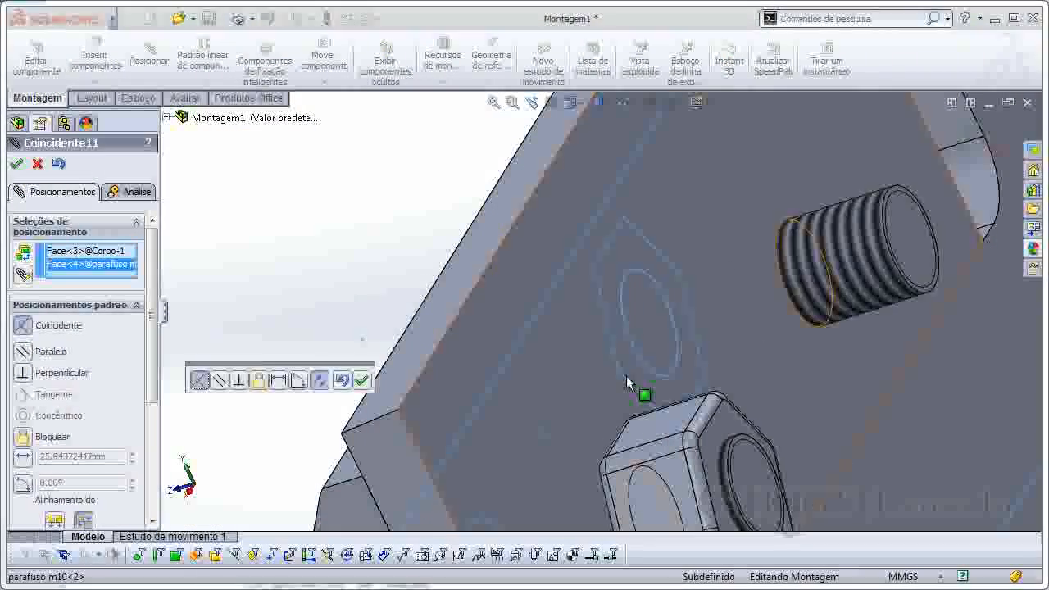
{"action": "left_click", "coordinate": [362, 379]}
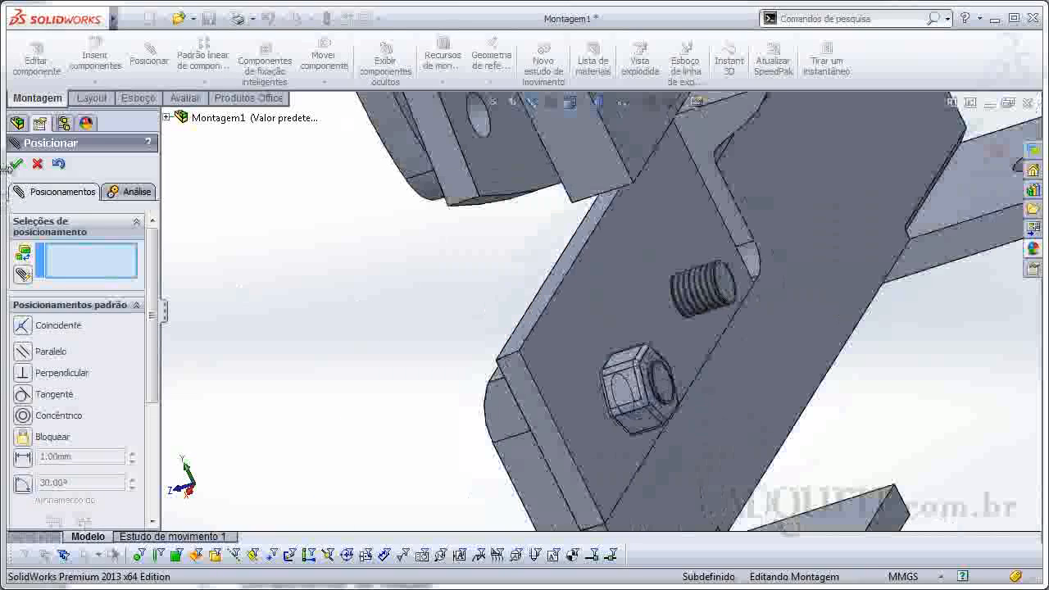
{"action": "left_click", "coordinate": [17, 166]}
{"action": "middle_click_drag", "start_coordinate": [303, 278], "coordinate": [396, 344]}
{"action": "scroll", "coordinate": [396, 344], "scroll_direction": "up", "scroll_amount": 4}
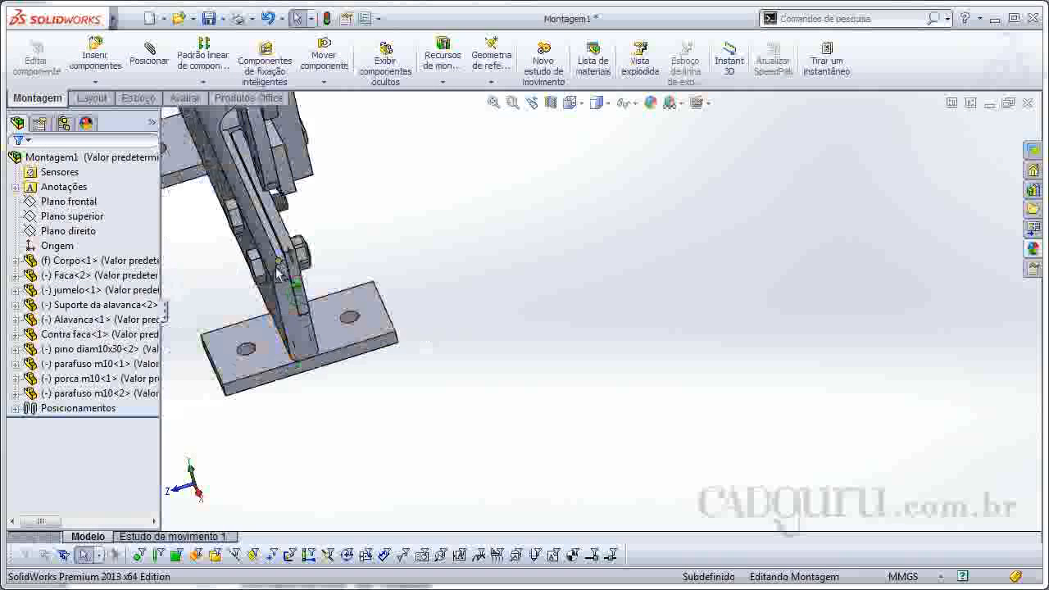
{"action": "middle_click_drag", "start_coordinate": [280, 262], "coordinate": [507, 386], "text": "ctrl"}
{"action": "scroll", "coordinate": [499, 396], "scroll_direction": "up", "scroll_amount": 1}
{"action": "middle_click_drag", "start_coordinate": [460, 306], "coordinate": [509, 391]}
{"action": "scroll", "coordinate": [509, 392], "scroll_direction": "up", "scroll_amount": 1}
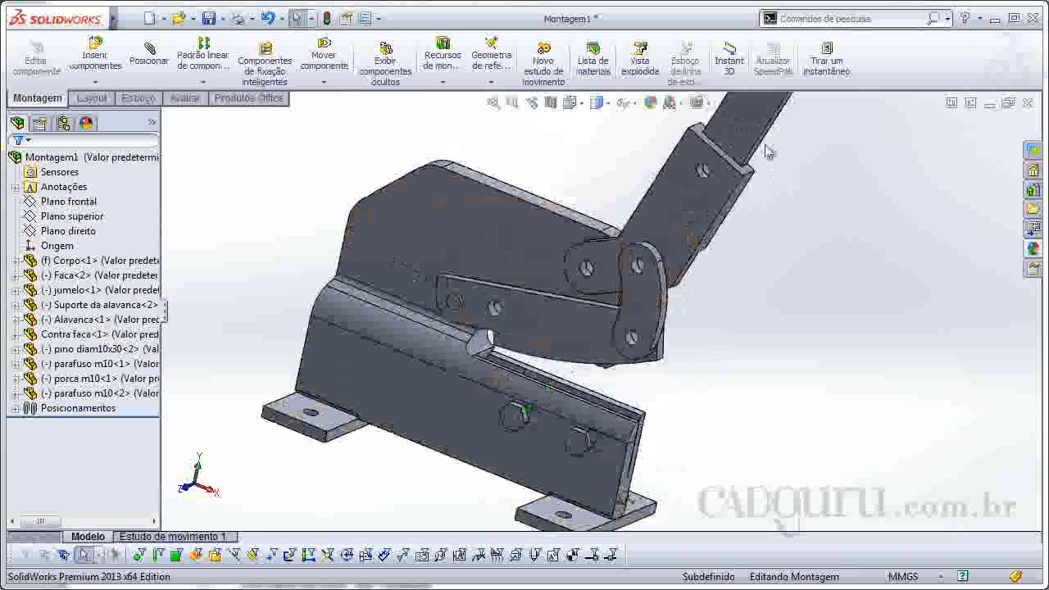